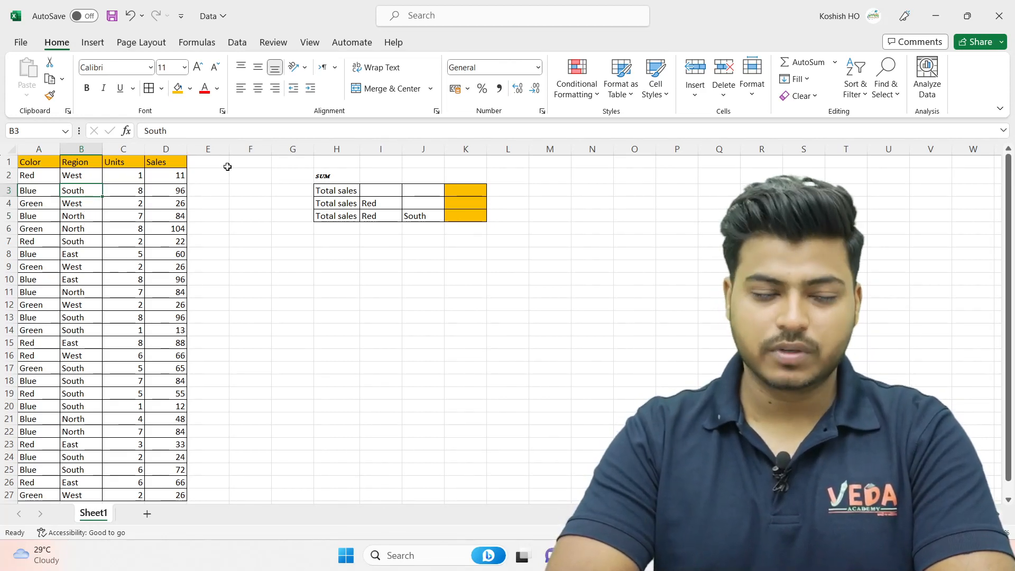
Examine the Color, Region, Units and Sales table and the three Total sales cases in the SUM block
{"action": "left_click", "coordinate": [119, 170]}
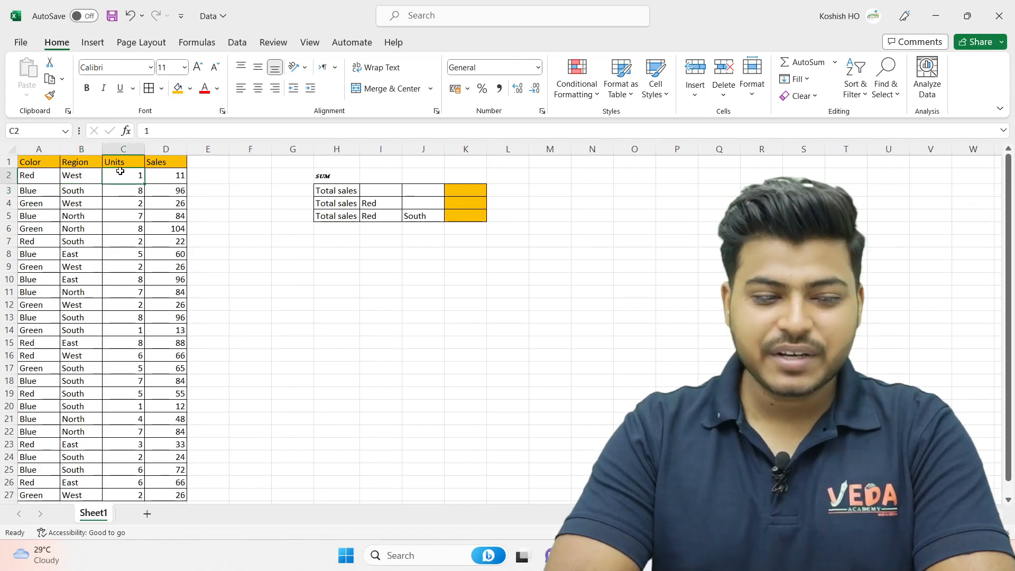
{"action": "left_click", "coordinate": [198, 180]}
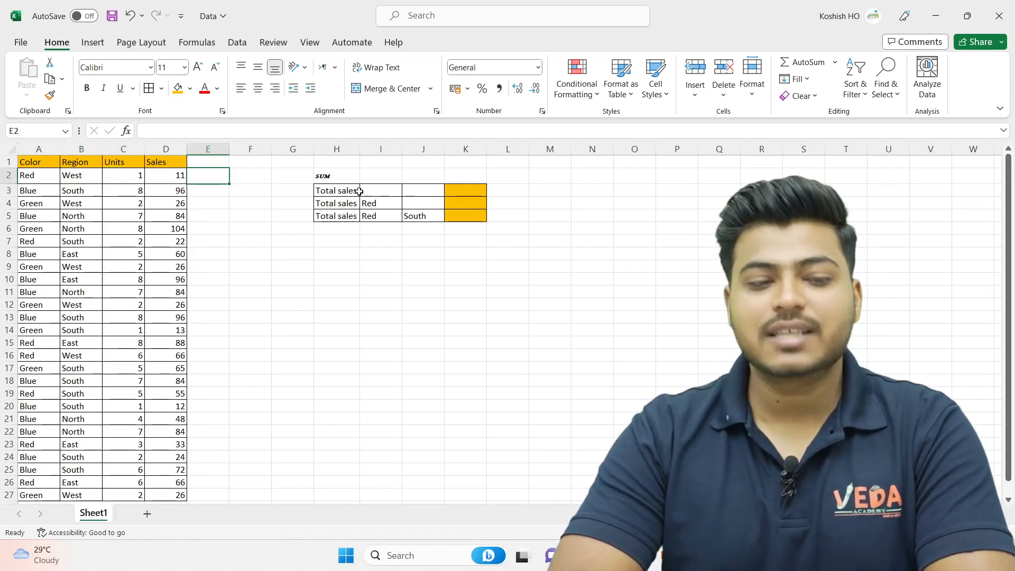
{"action": "mouse_move", "coordinate": [342, 190]}
{"action": "left_mouse_down"}
{"action": "mouse_move", "coordinate": [420, 195]}
{"action": "mouse_move", "coordinate": [465, 222]}
{"action": "left_mouse_up"}
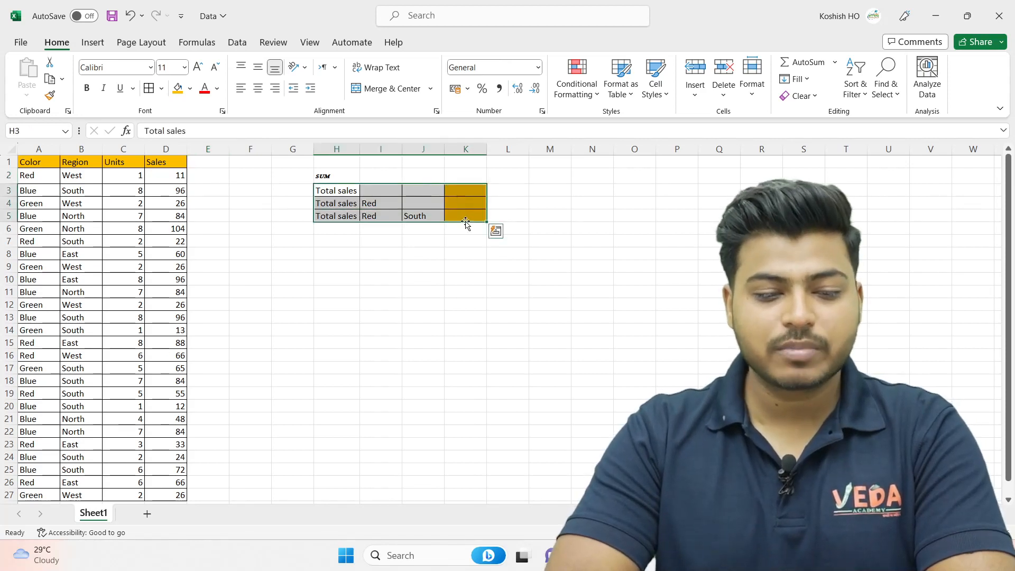
{"action": "left_click", "coordinate": [421, 251]}
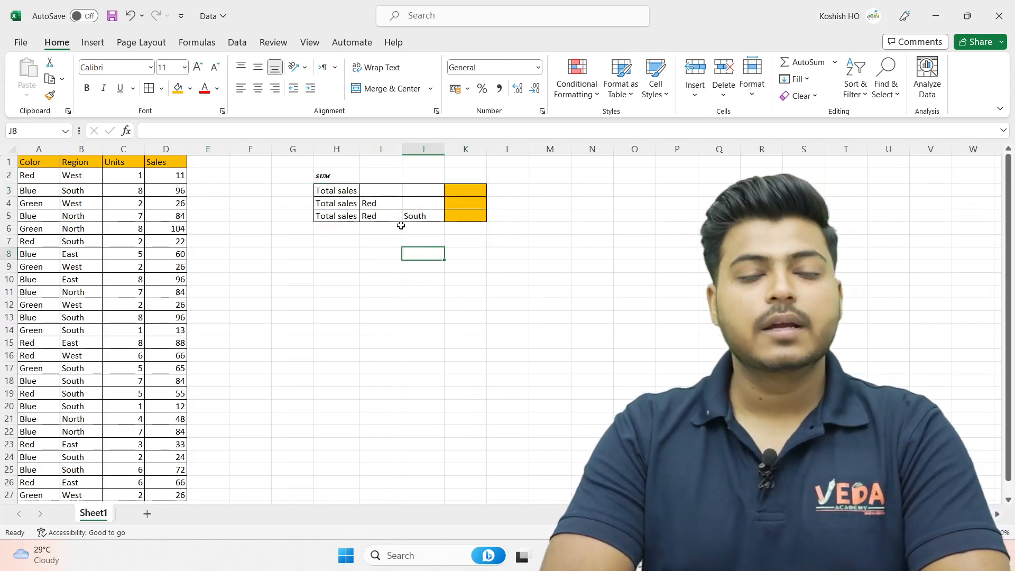
{"action": "left_click", "coordinate": [349, 206]}
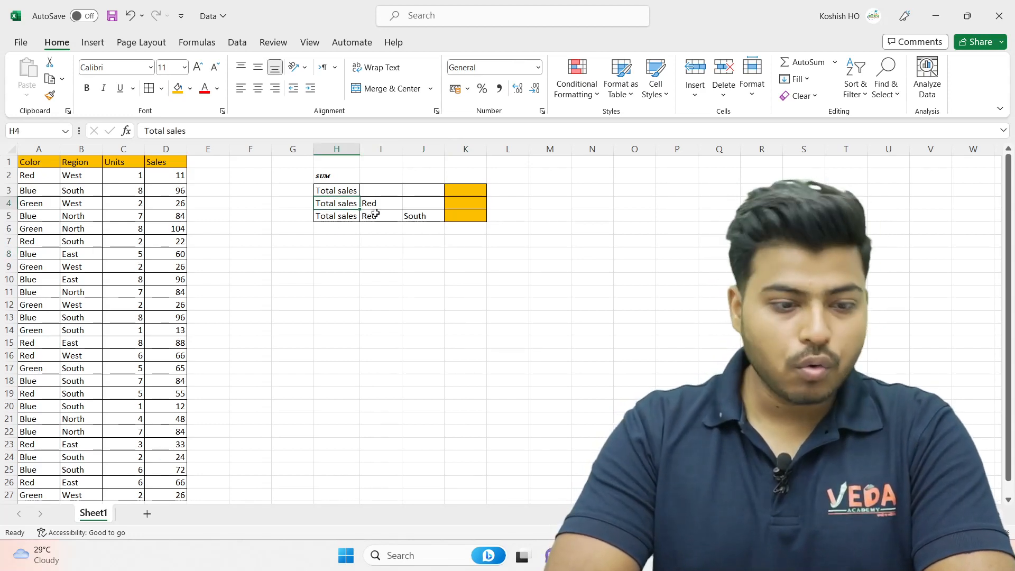
{"action": "left_click", "coordinate": [350, 218]}
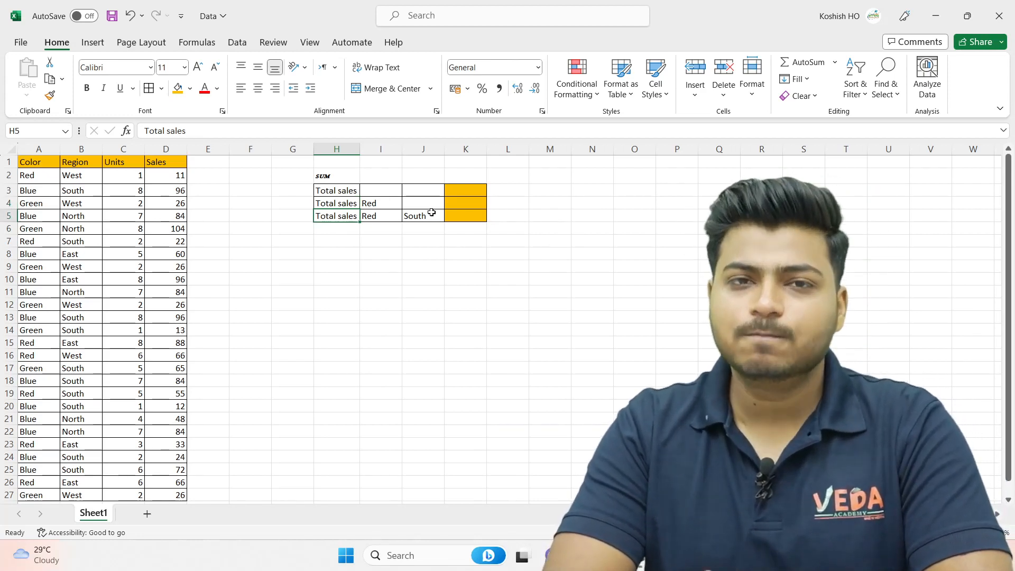
{"action": "left_click", "coordinate": [373, 193]}
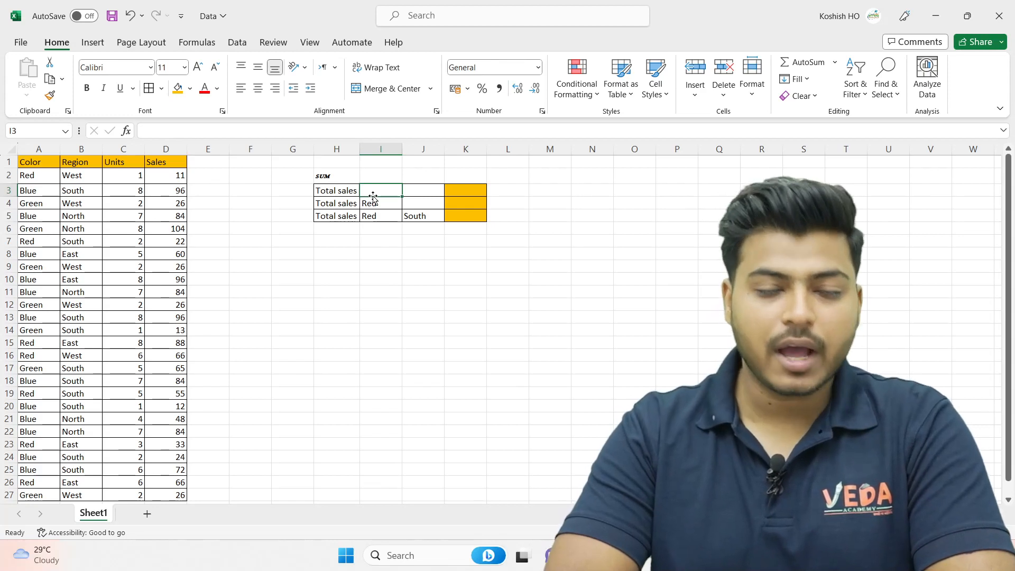
{"action": "left_click", "coordinate": [319, 191]}
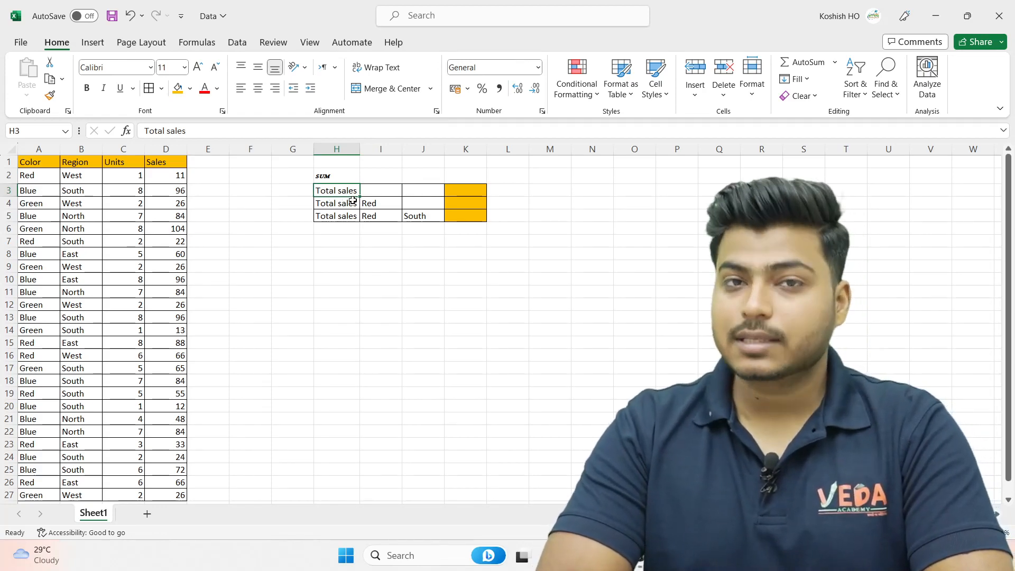
Total the whole Sales column in K3 with the formula =SUM(D2:D27)
{"action": "left_click", "coordinate": [473, 194]}
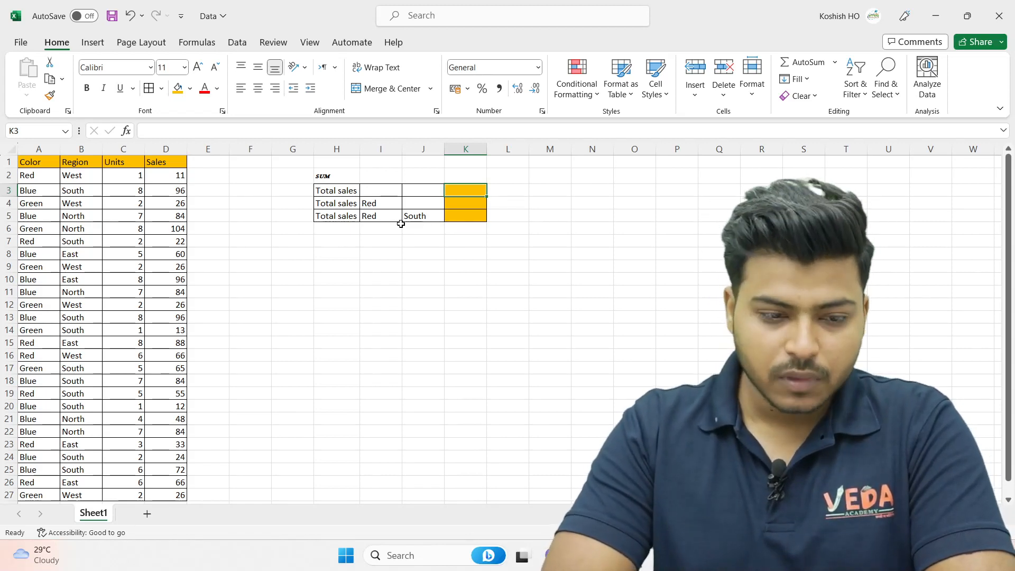
{"action": "type", "text": "="}
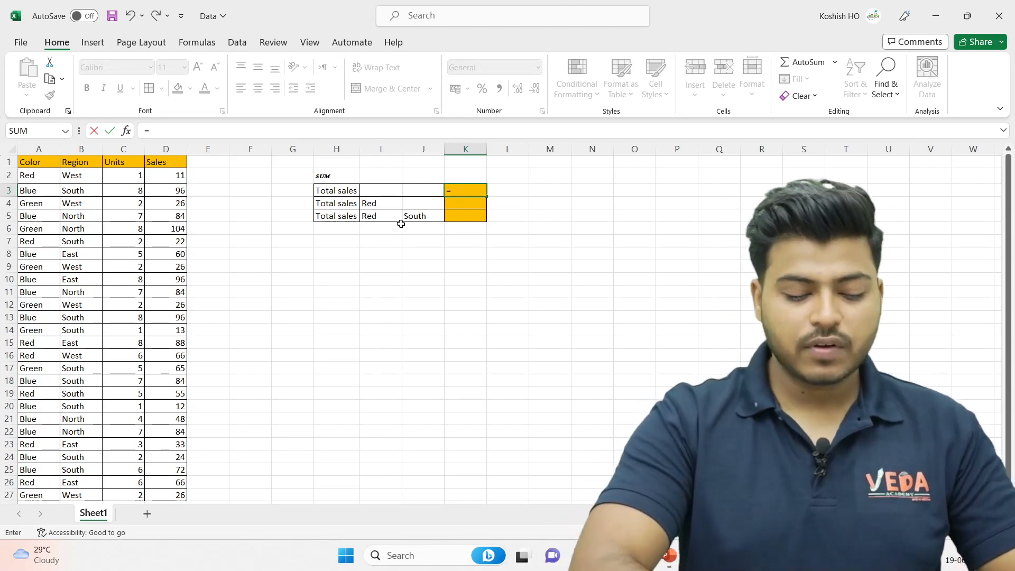
{"action": "type", "text": "sum"}
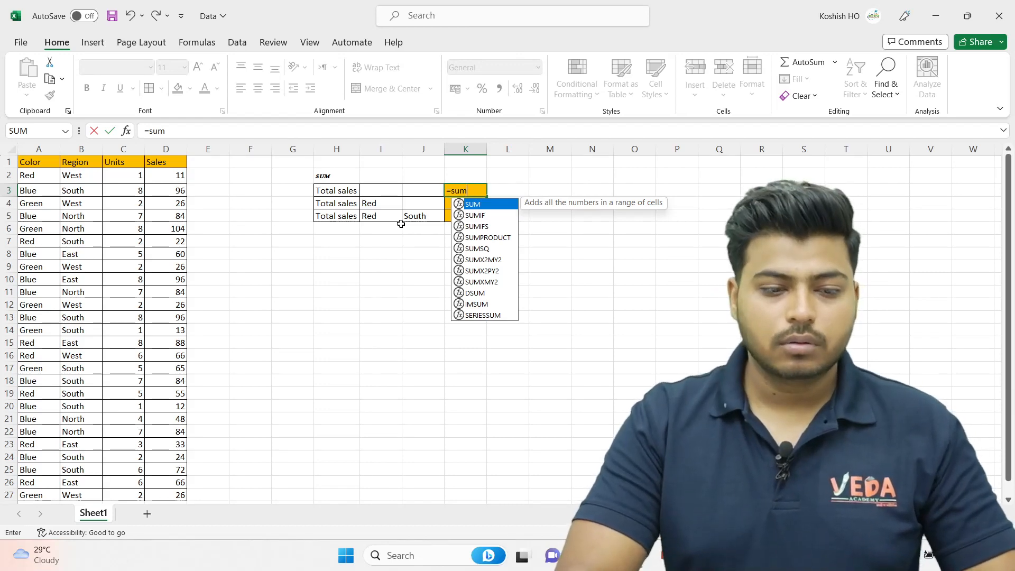
{"action": "key", "text": "Tab"}
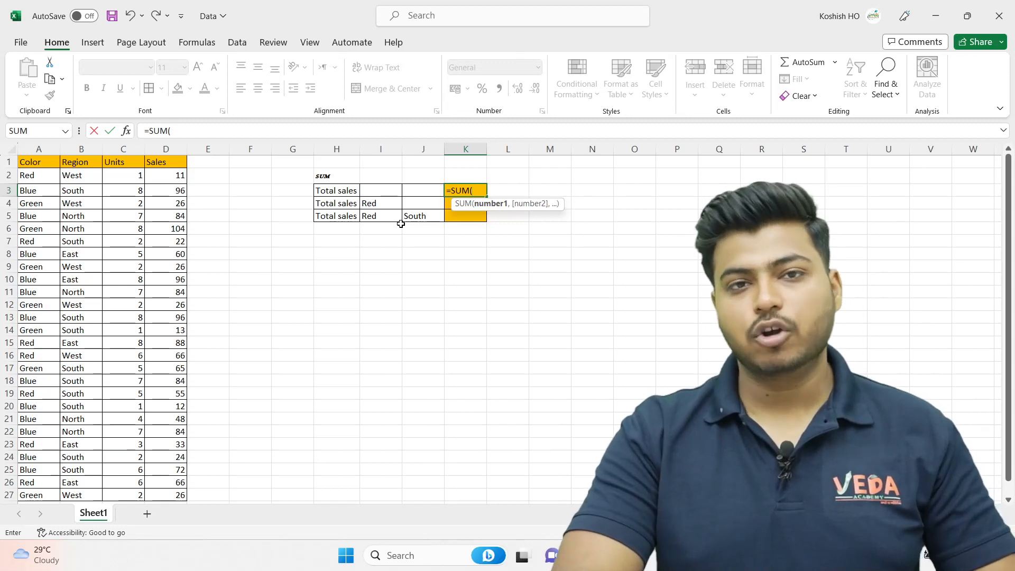
{"action": "key", "text": "Left"}
{"action": "key", "text": "Left"}
{"action": "key", "text": "Left"}
{"action": "key", "text": "Left"}
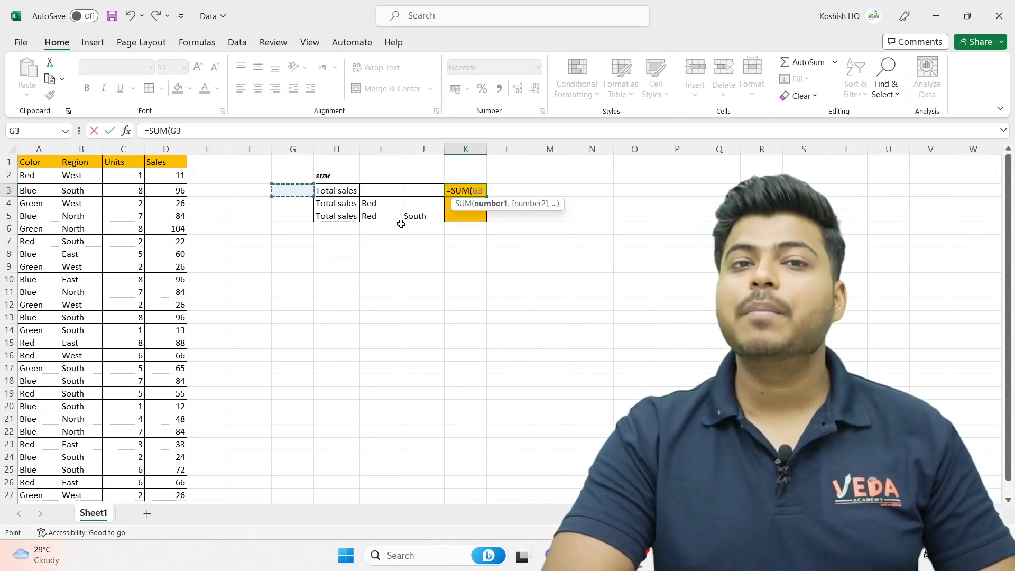
{"action": "key", "text": "Left"}
{"action": "key", "text": "Left"}
{"action": "key", "text": "Left"}
{"action": "key", "text": "Up"}
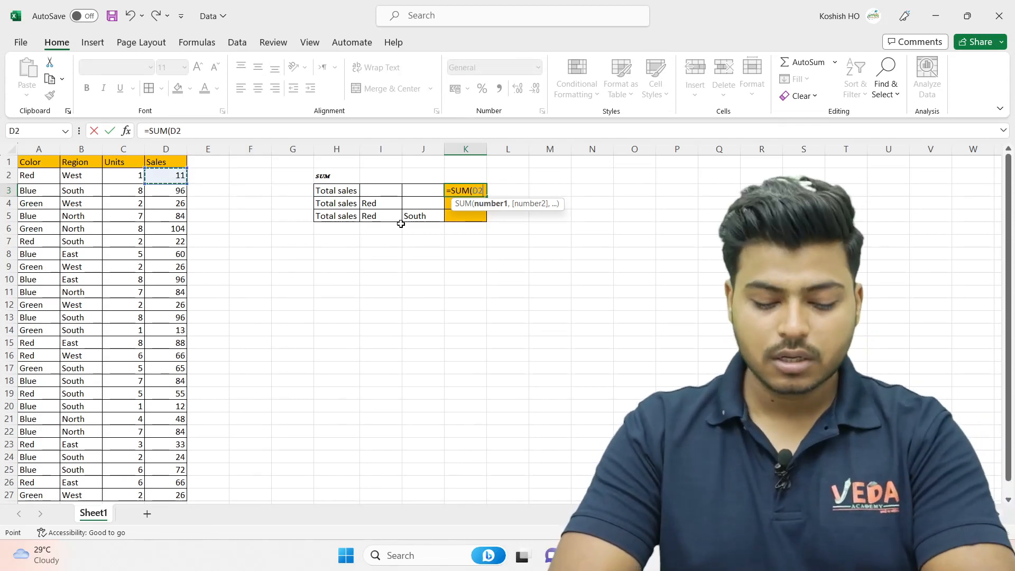
{"action": "key", "text": "shift+Down"}
{"action": "key", "text": "shift+Down"}
{"action": "key", "text": "shift+Down"}
{"action": "key", "text": "shift+Down"}
{"action": "key", "text": "shift+Down"}
{"action": "key", "text": "shift+Down"}
{"action": "key", "text": "shift+Down"}
{"action": "key", "text": "shift+Down"}
{"action": "key", "text": "shift+Down"}
{"action": "key", "text": "shift+Down"}
{"action": "key", "text": "shift+Down"}
{"action": "key", "text": "shift+Down"}
{"action": "key", "text": "shift+Down"}
{"action": "key", "text": "shift+Down"}
{"action": "key", "text": "shift+Down"}
{"action": "key", "text": "shift+Down"}
{"action": "key", "text": "shift+Down"}
{"action": "key", "text": "shift+Down"}
{"action": "key", "text": "shift+Down"}
{"action": "key", "text": "shift+Down"}
{"action": "key", "text": "shift+Up"}
{"action": "key", "text": "shift+Up"}
{"action": "key", "text": "shift+Up"}
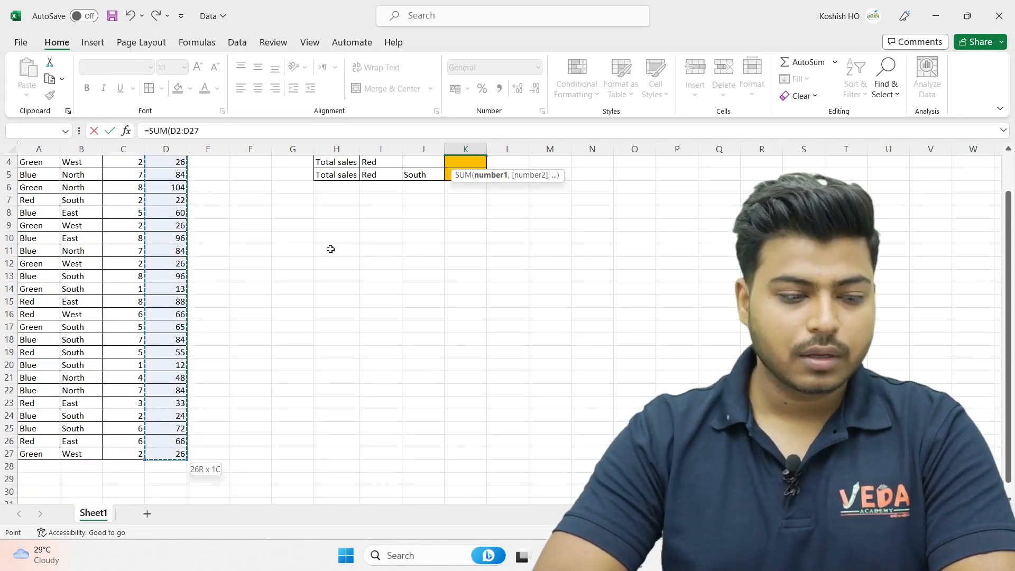
{"action": "scroll", "coordinate": [278, 277], "scroll_direction": "up", "scroll_amount": 1}
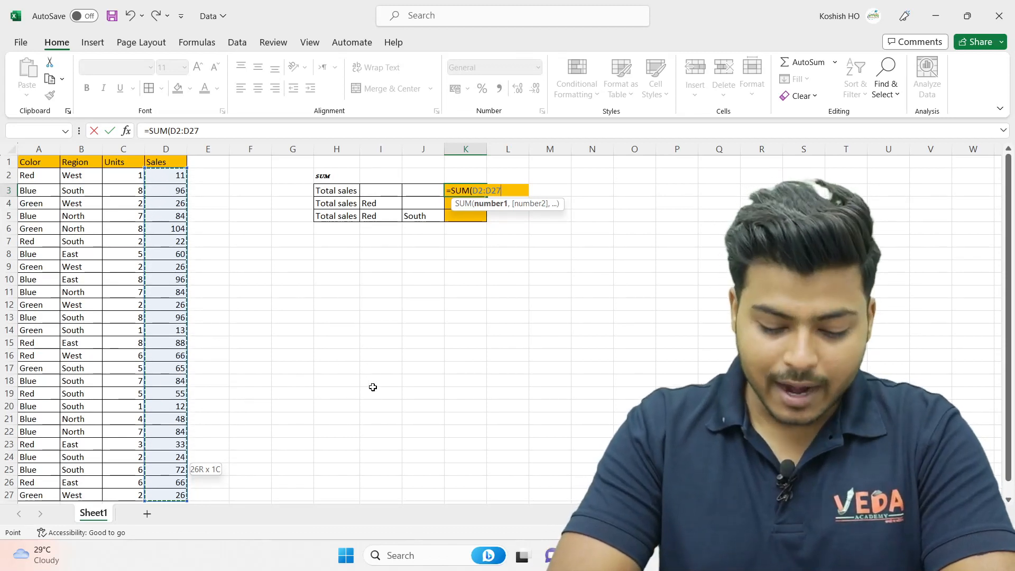
{"action": "type", "text": ")"}
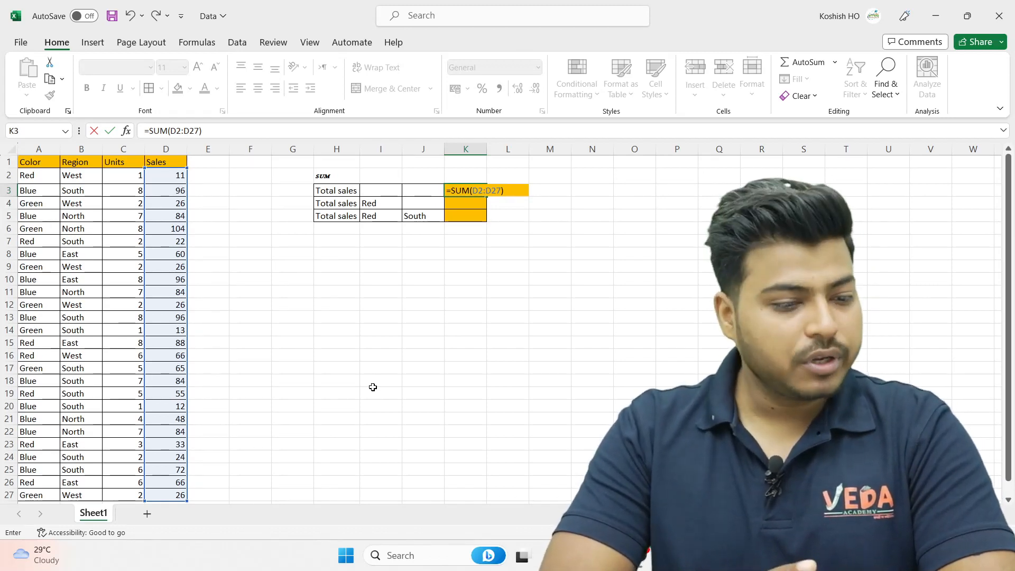
{"action": "key", "text": "Return"}
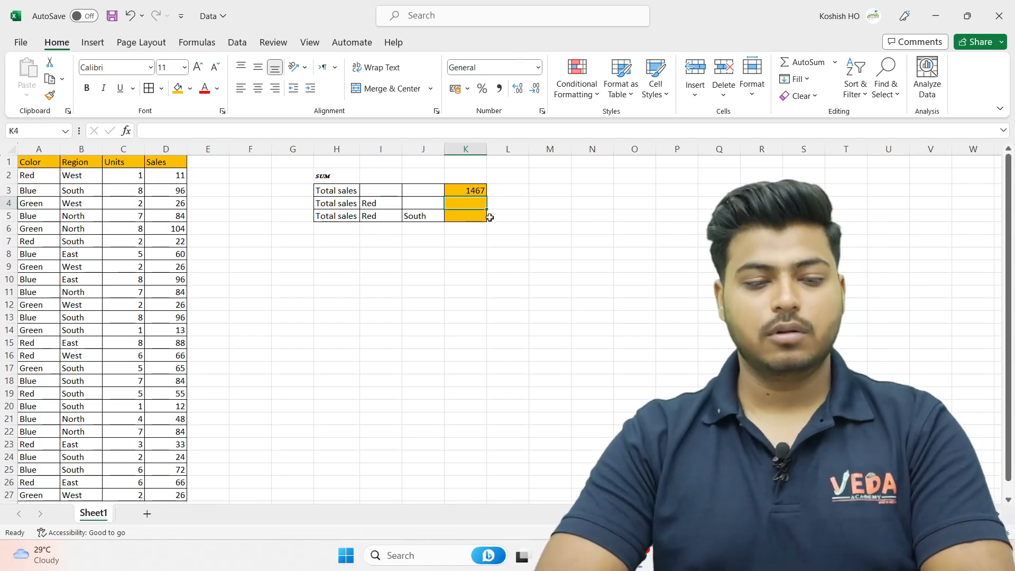
Total the sales of Red items in K4 with the formula =SUMIF(A2:A27,I4,D2:D27)
{"action": "type", "text": "="}
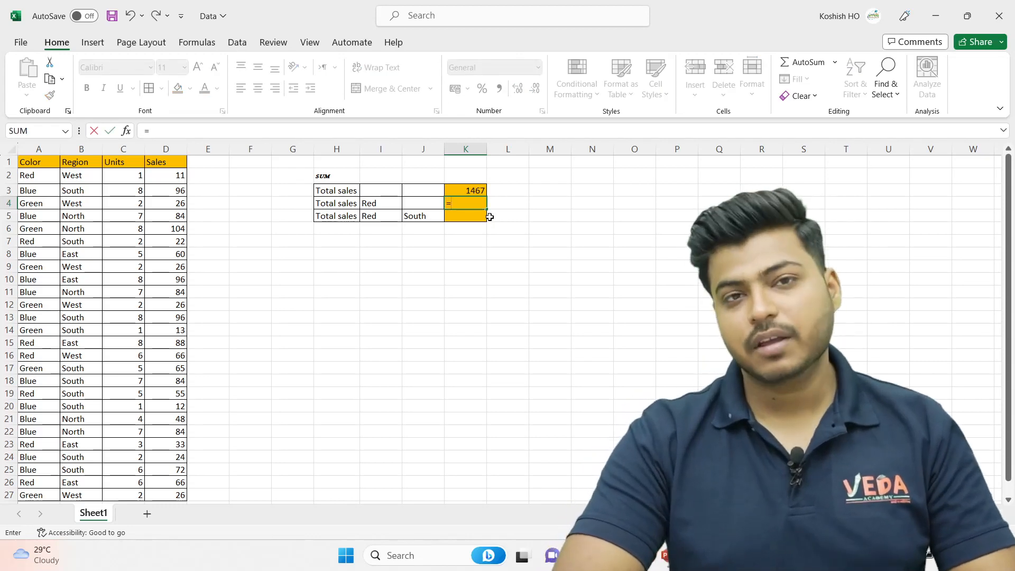
{"action": "type", "text": "sum"}
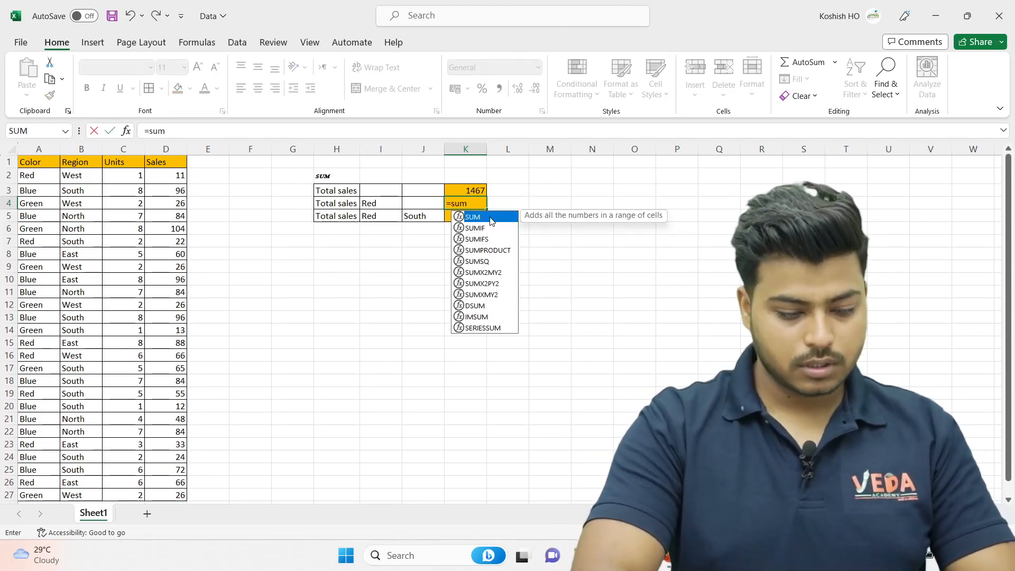
{"action": "type", "text": "if"}
{"action": "double_click", "coordinate": [490, 217]}
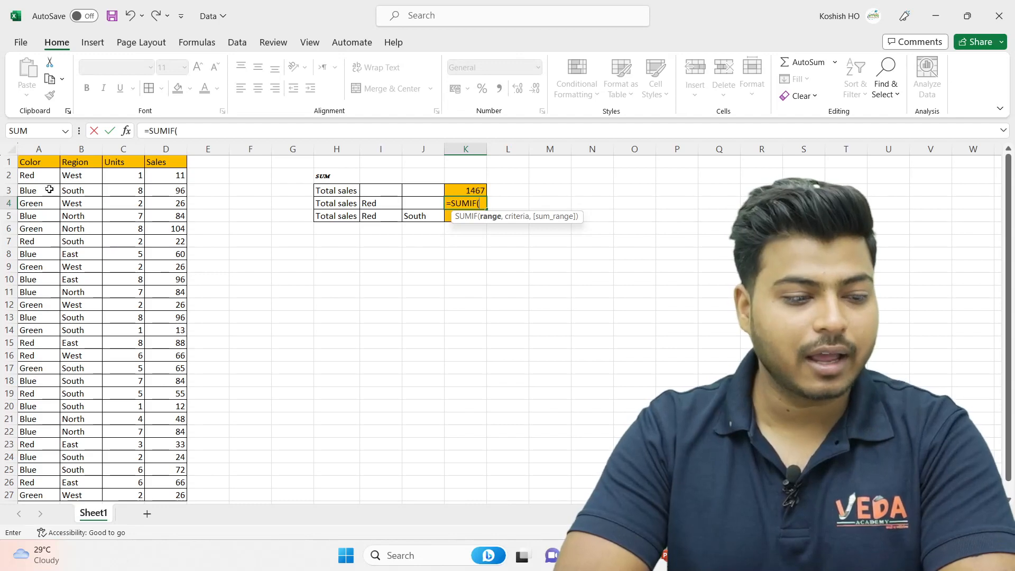
{"action": "left_click_drag", "start_coordinate": [39, 177], "coordinate": [44, 401]}
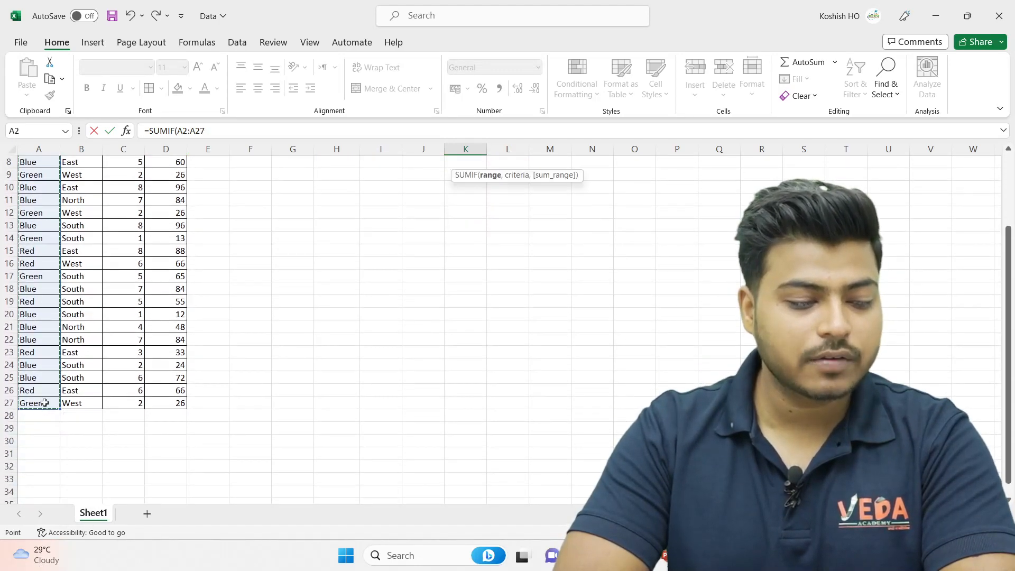
{"action": "scroll", "coordinate": [198, 344], "scroll_direction": "up", "scroll_amount": 3}
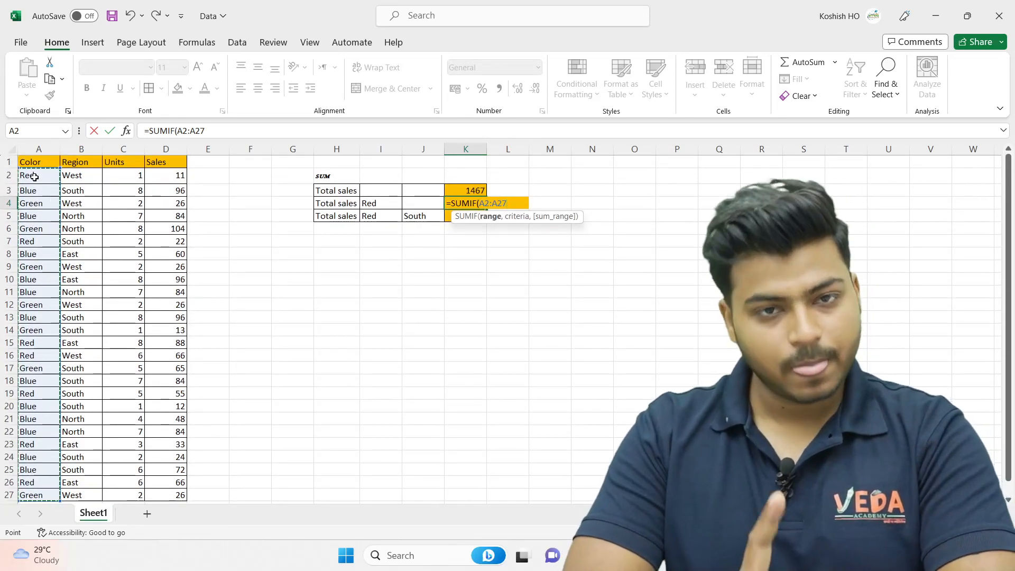
{"action": "type", "text": ","}
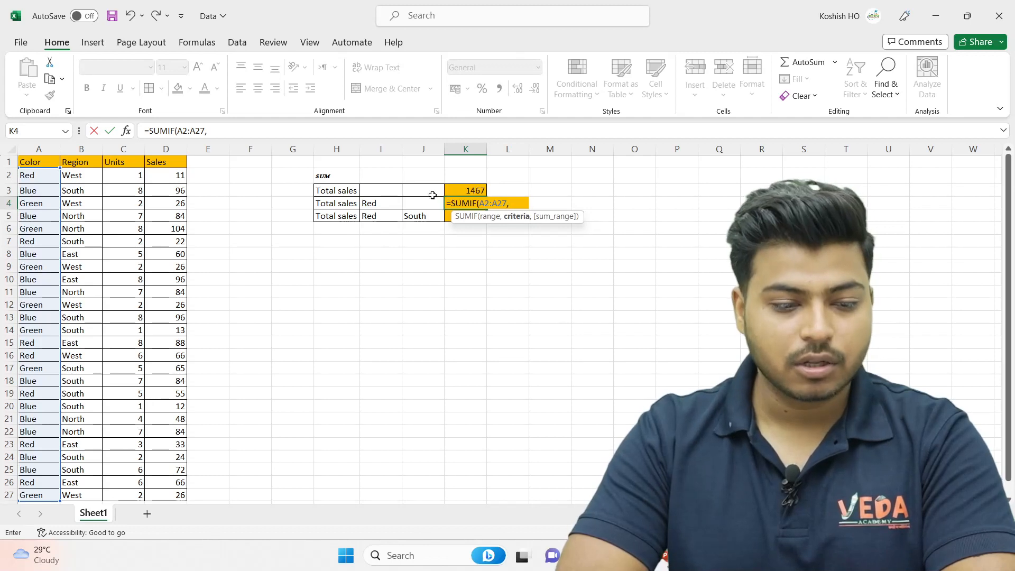
{"action": "left_click", "coordinate": [371, 203]}
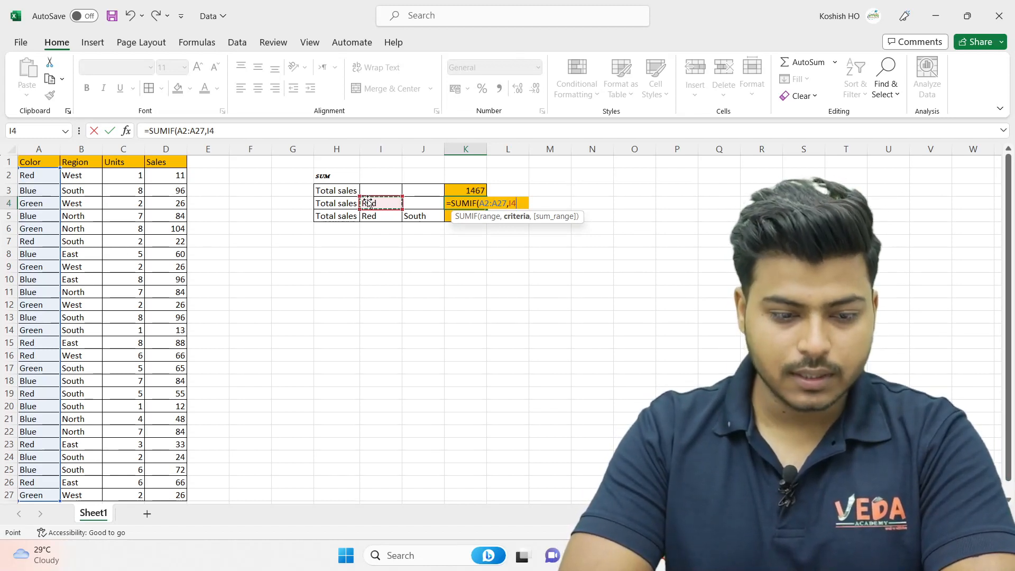
{"action": "type", "text": ","}
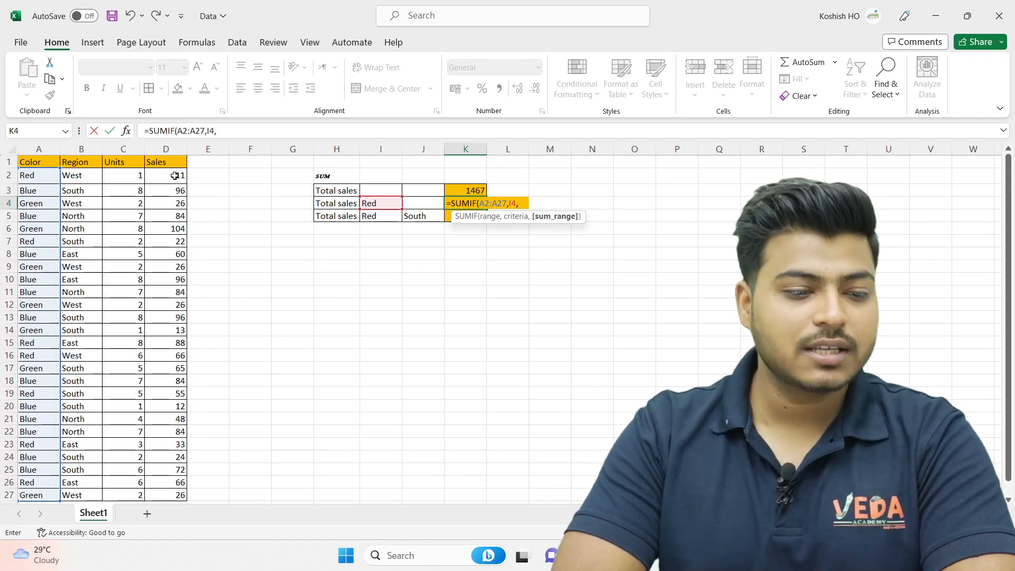
{"action": "left_click_drag", "start_coordinate": [176, 174], "coordinate": [178, 432]}
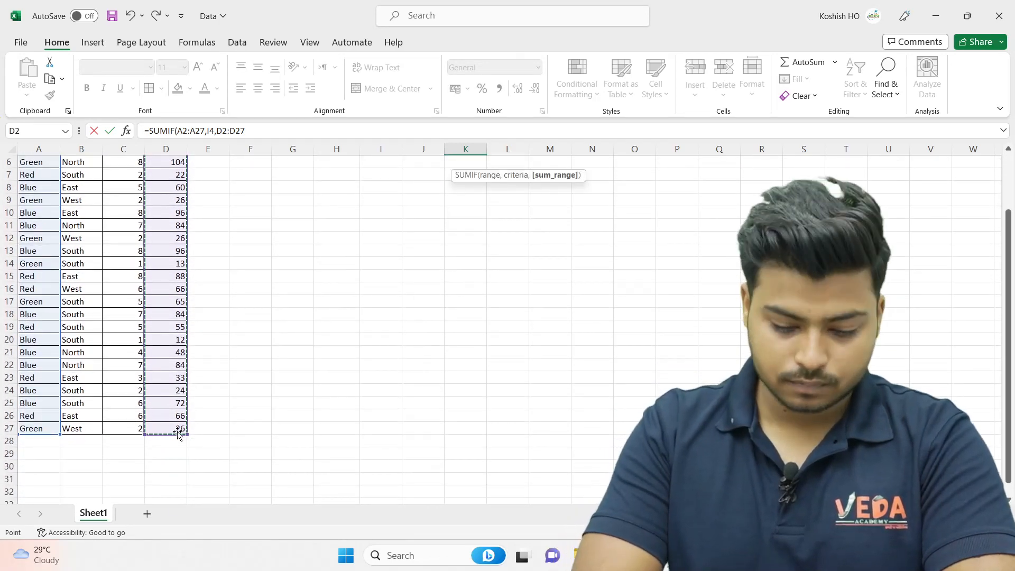
{"action": "type", "text": ")"}
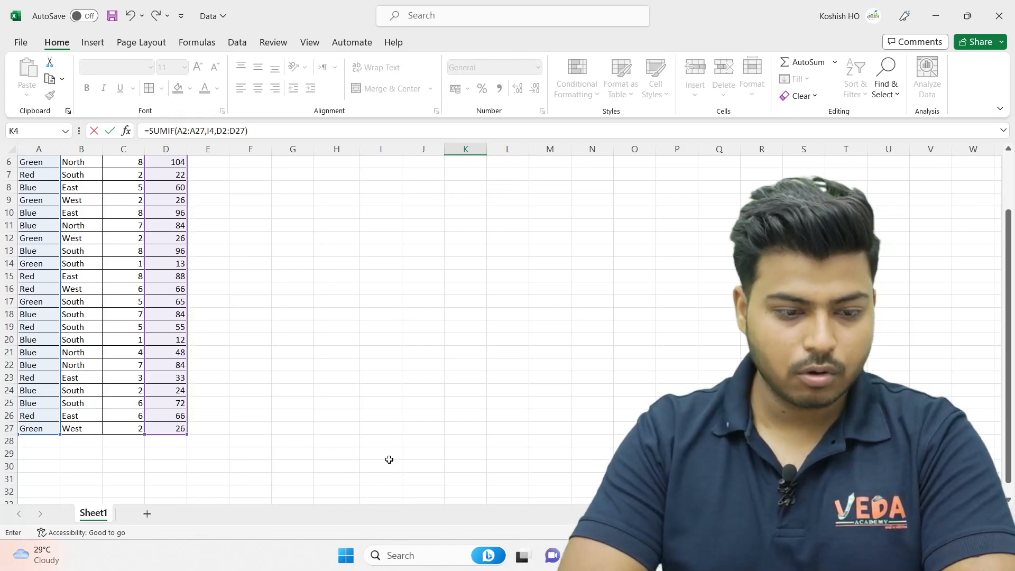
{"action": "scroll", "coordinate": [389, 459], "scroll_direction": "up", "scroll_amount": 2}
{"action": "key", "text": "Return"}
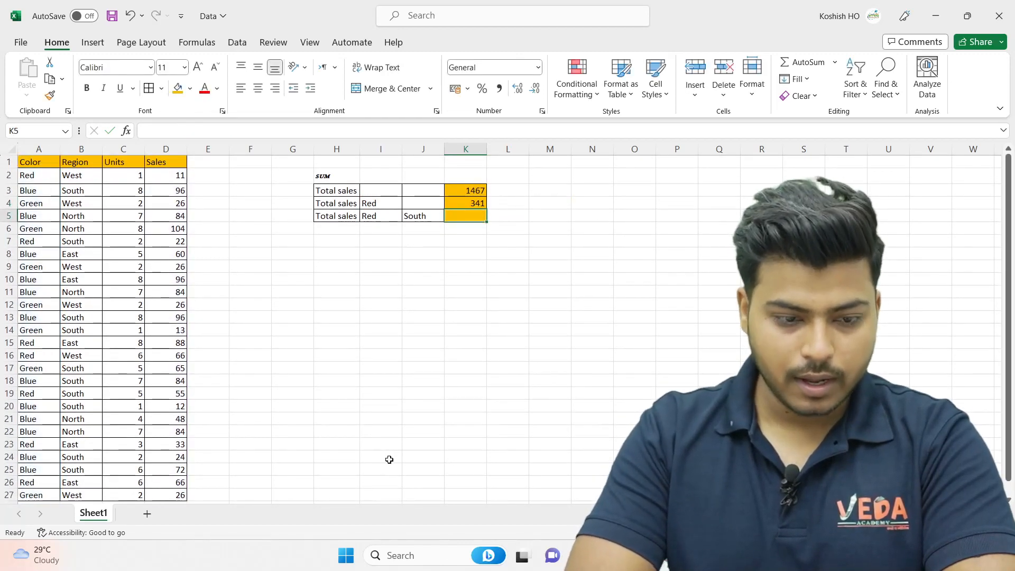
Clear K4 and enter a new SUMIF formula there with the Color entries A2:A27 as its range
{"action": "left_click", "coordinate": [476, 202]}
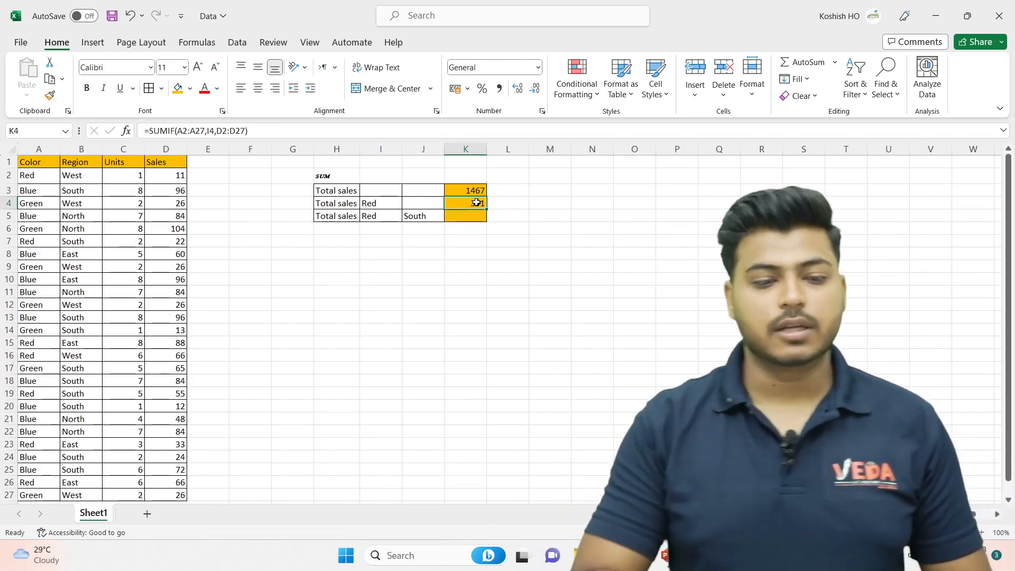
{"action": "key", "text": "Delete"}
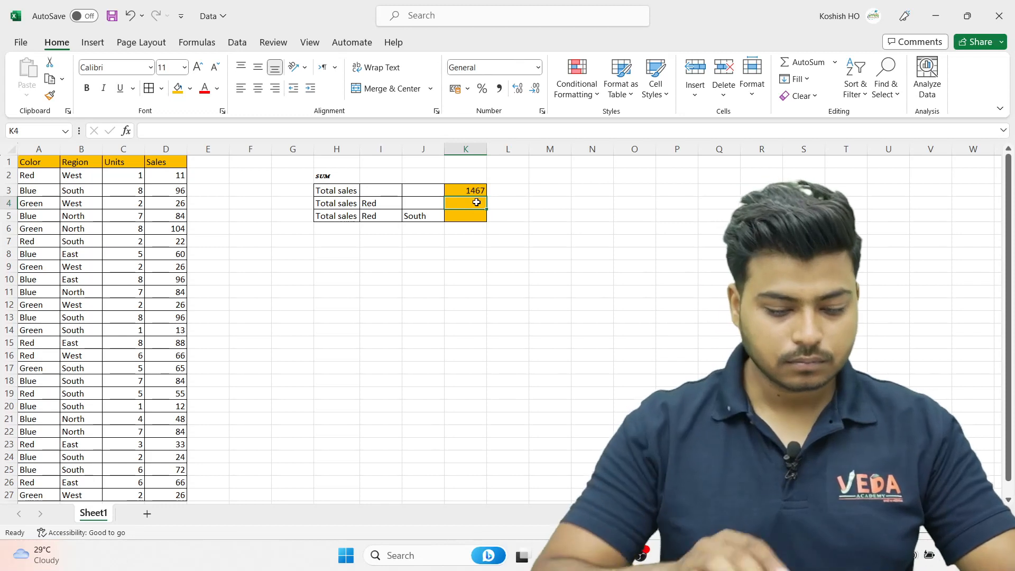
{"action": "type", "text": "="}
{"action": "type", "text": "sum"}
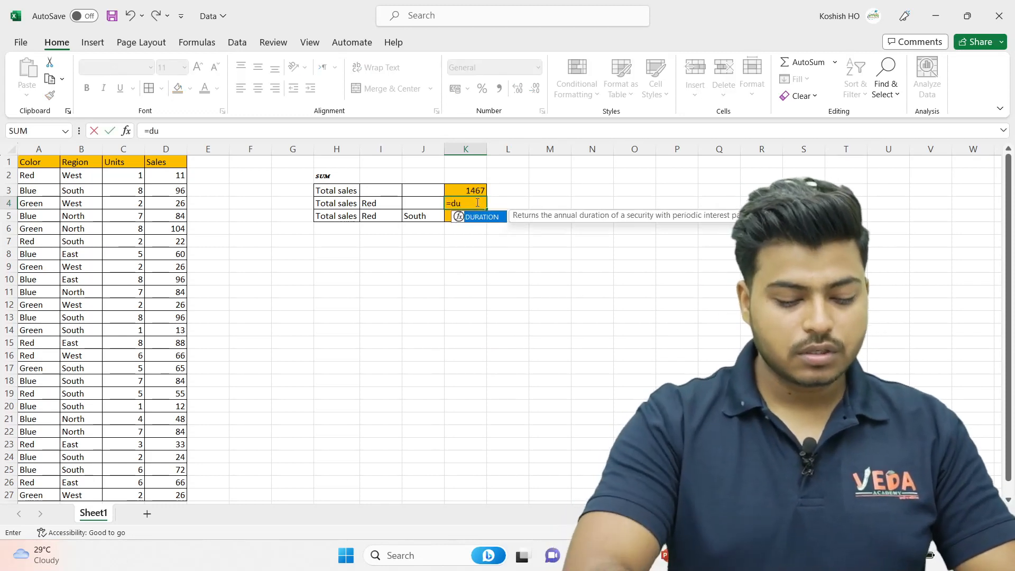
{"action": "key", "text": "BackSpace"}
{"action": "key", "text": "BackSpace"}
{"action": "key", "text": "BackSpace"}
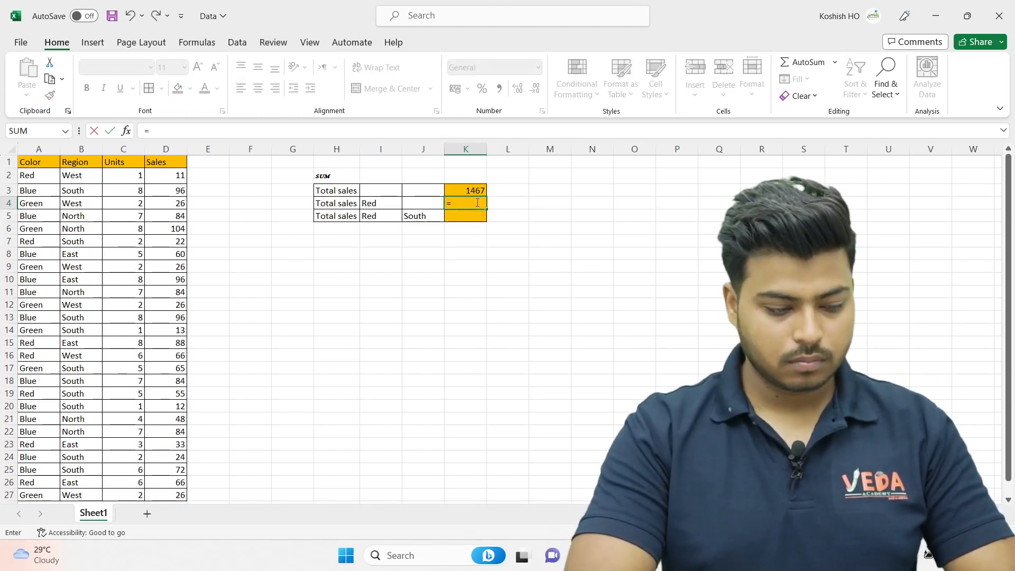
{"action": "type", "text": "sumi"}
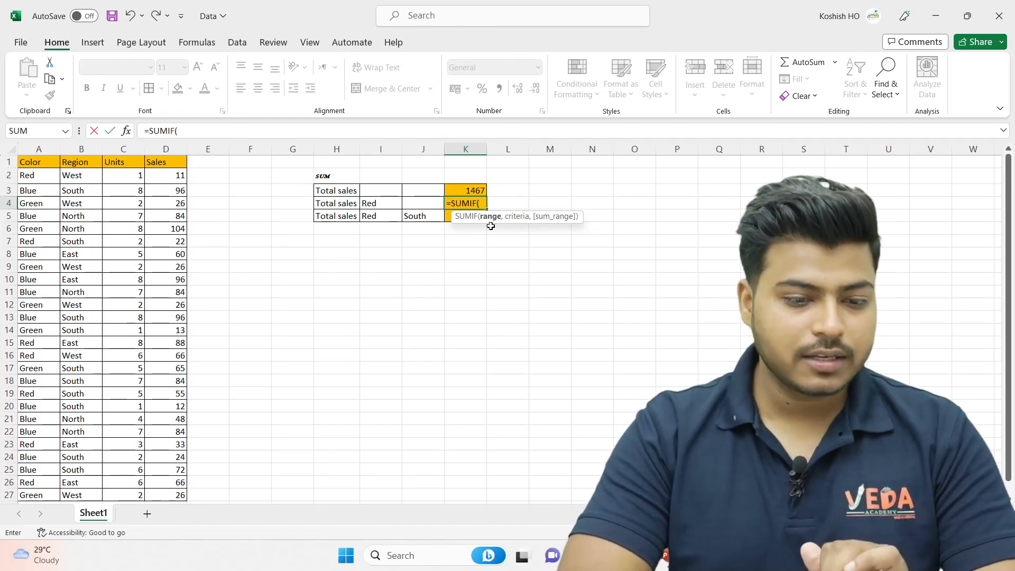
{"action": "left_click", "coordinate": [35, 176]}
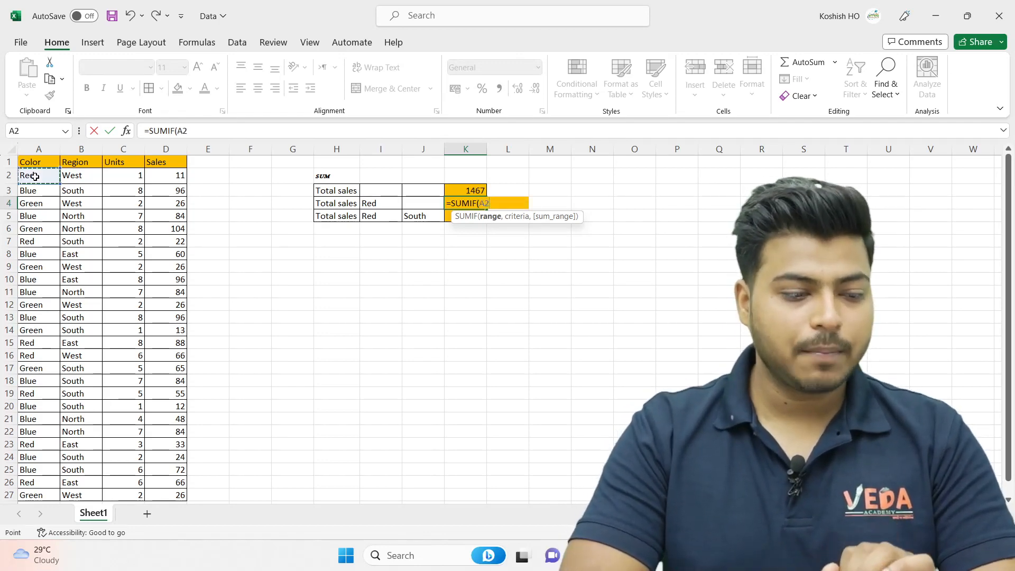
{"action": "key", "text": "shift+Down"}
{"action": "key", "text": "shift+Down"}
{"action": "key", "text": "shift+Down"}
{"action": "key", "text": "shift+Down"}
{"action": "key", "text": "shift+Down"}
{"action": "key", "text": "shift+Down"}
{"action": "key", "text": "shift+Down"}
{"action": "key", "text": "shift+Down"}
{"action": "key", "text": "shift+Down"}
{"action": "key", "text": "shift+Down"}
{"action": "key", "text": "shift+Down"}
{"action": "key", "text": "shift+Down"}
{"action": "key", "text": "shift+Down"}
{"action": "key", "text": "shift+Down"}
{"action": "key", "text": "shift+Down"}
{"action": "key", "text": "shift+Down"}
{"action": "key", "text": "shift+Down"}
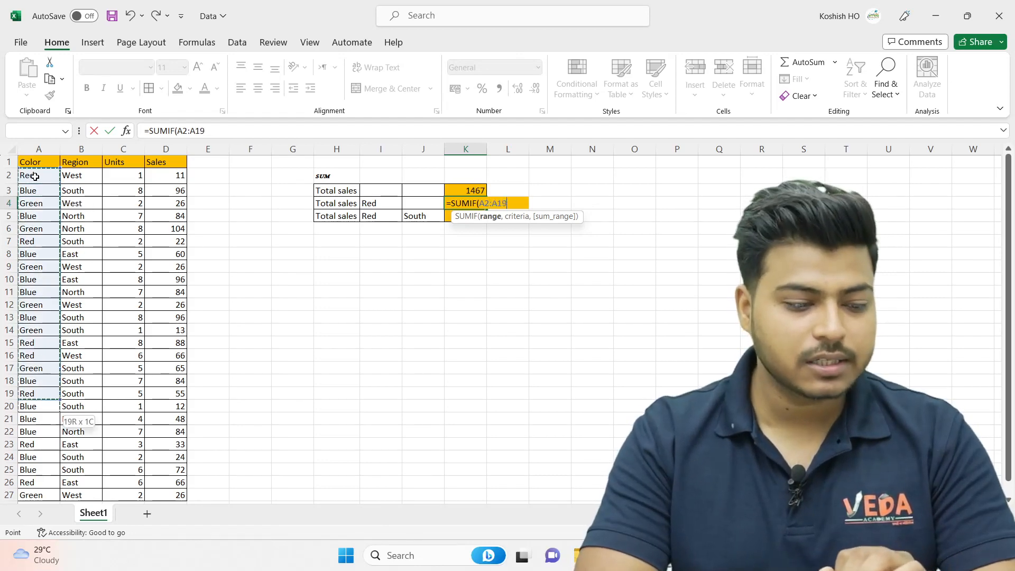
{"action": "key", "text": "shift+Down"}
{"action": "key", "text": "shift+Down"}
{"action": "key", "text": "shift+Down"}
{"action": "key", "text": "shift+Down"}
{"action": "key", "text": "shift+Down"}
{"action": "key", "text": "shift+Down"}
{"action": "key", "text": "shift+Down"}
{"action": "key", "text": "shift+Down"}
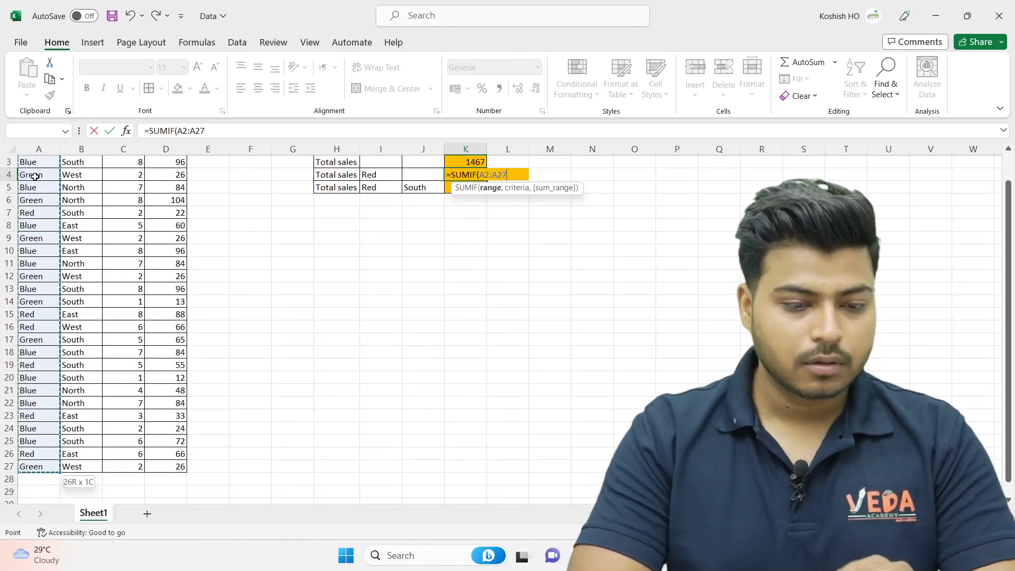
{"action": "type", "text": ","}
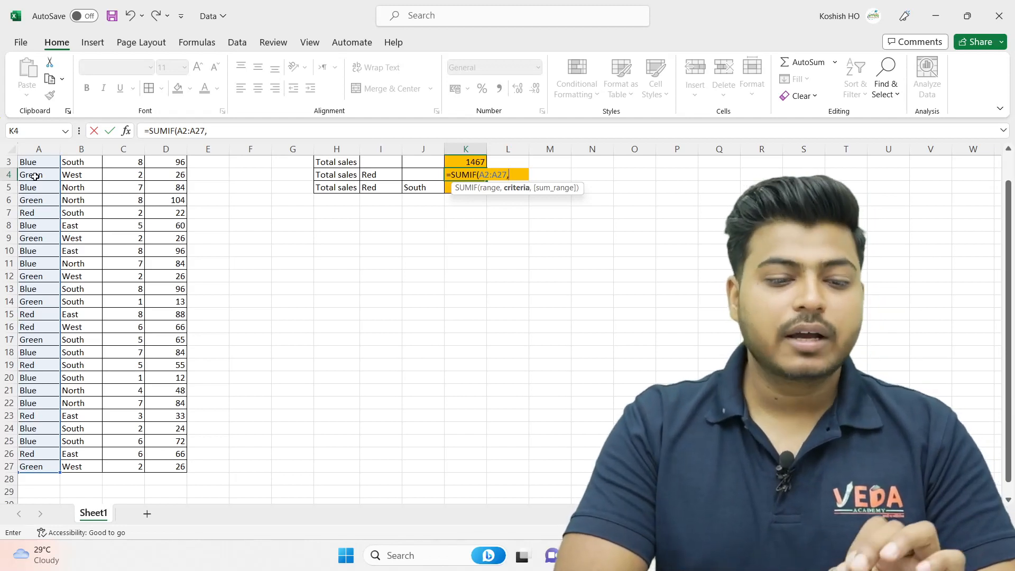
Complete the K4 SUMIF formula with I4 as the criteria and the Sales values D2:D27 as the sum range
{"action": "left_click", "coordinate": [386, 174]}
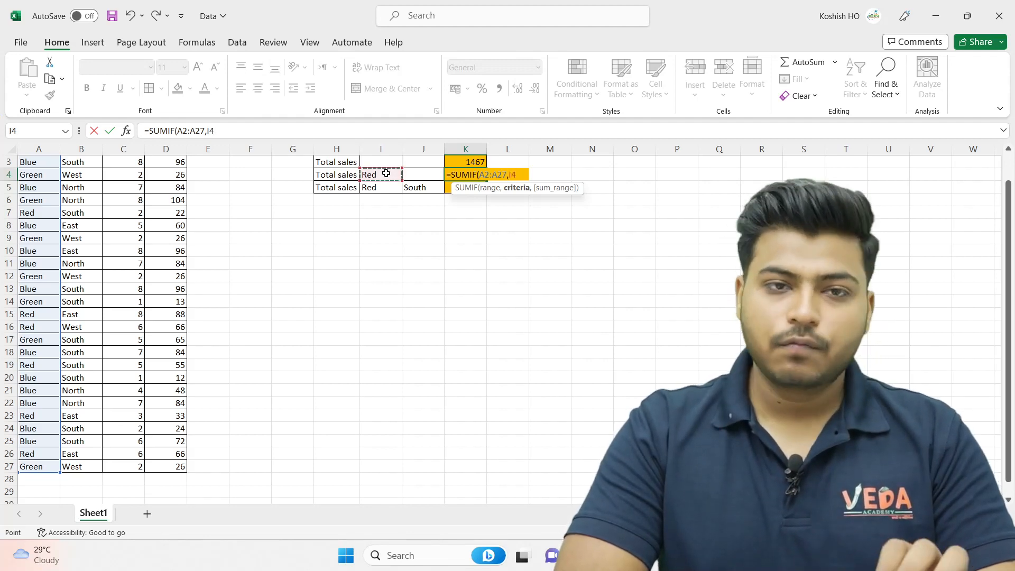
{"action": "scroll", "coordinate": [386, 173], "scroll_direction": "up", "scroll_amount": 1}
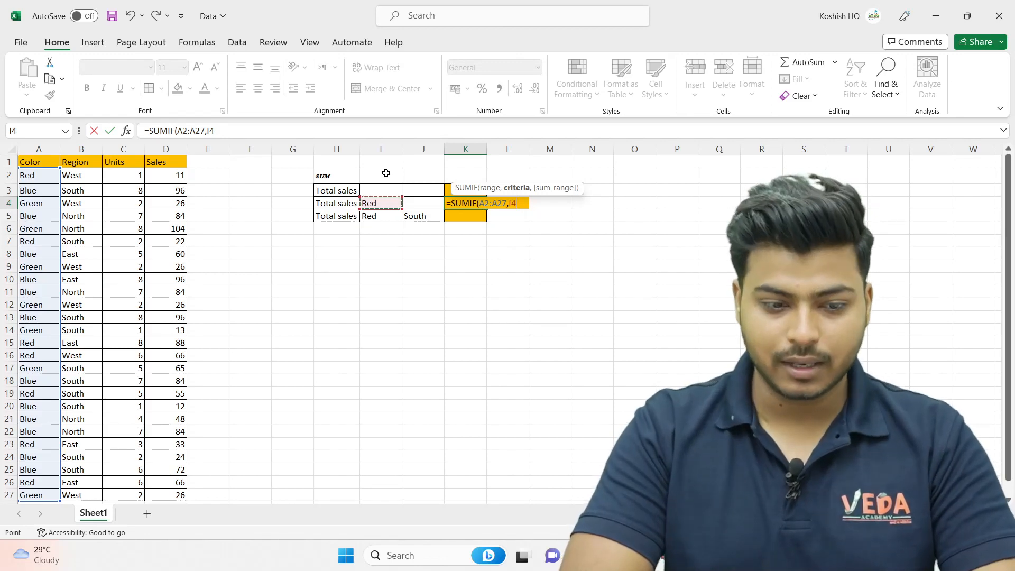
{"action": "type", "text": ","}
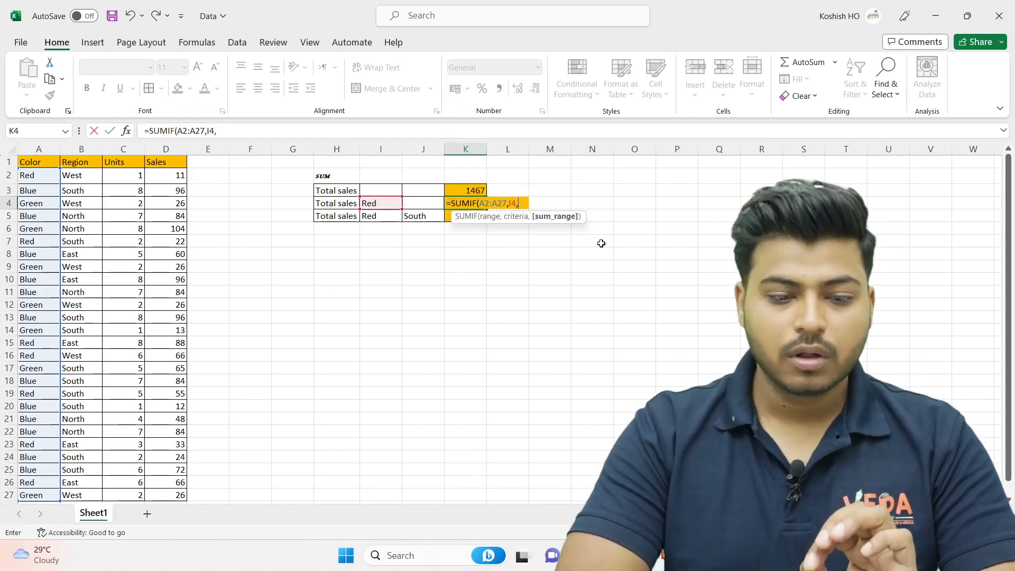
{"action": "left_click", "coordinate": [176, 177]}
{"action": "left_click_drag", "start_coordinate": [176, 177], "coordinate": [166, 456]}
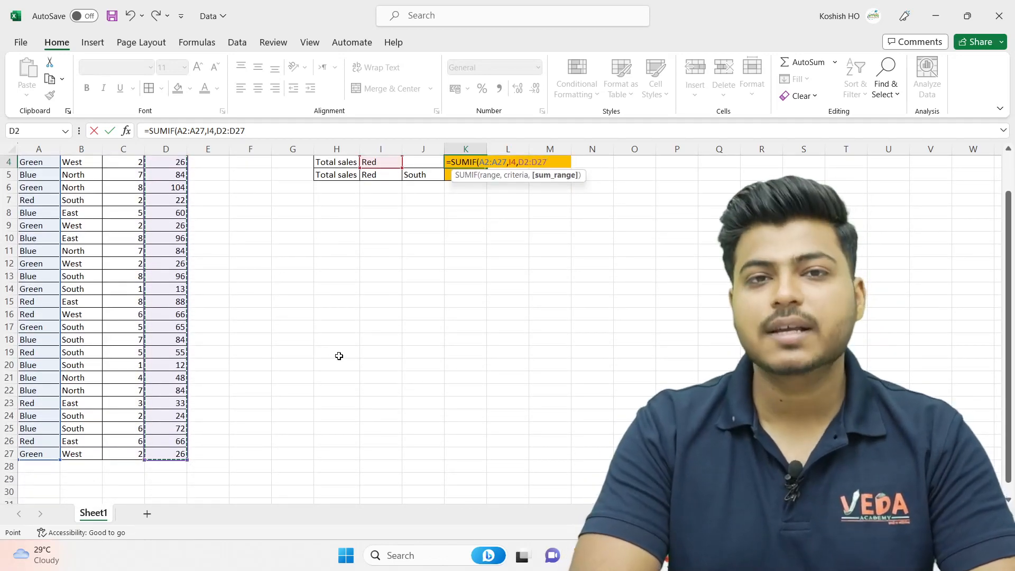
{"action": "type", "text": ")"}
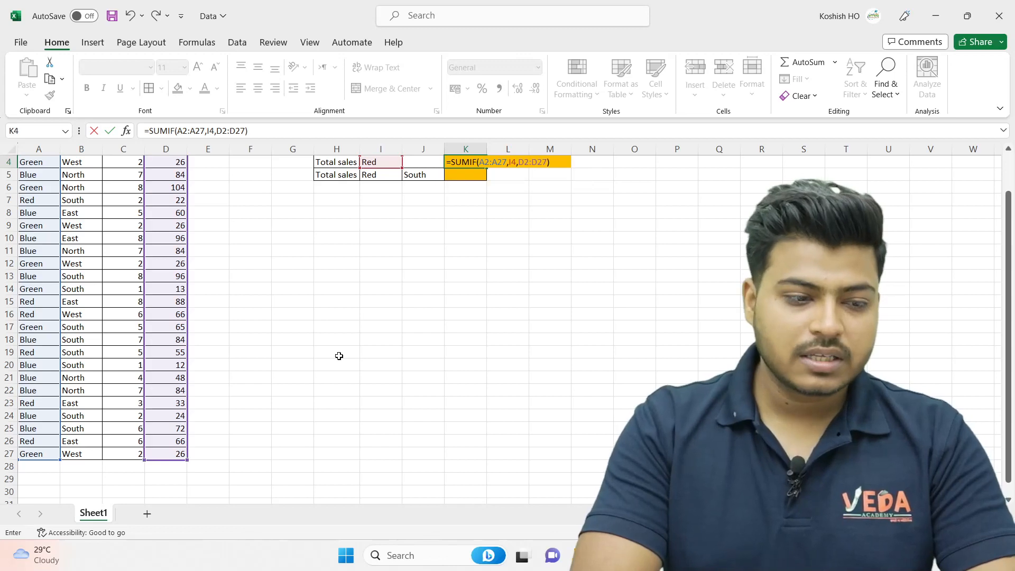
{"action": "scroll", "coordinate": [490, 333], "scroll_direction": "up", "scroll_amount": 1}
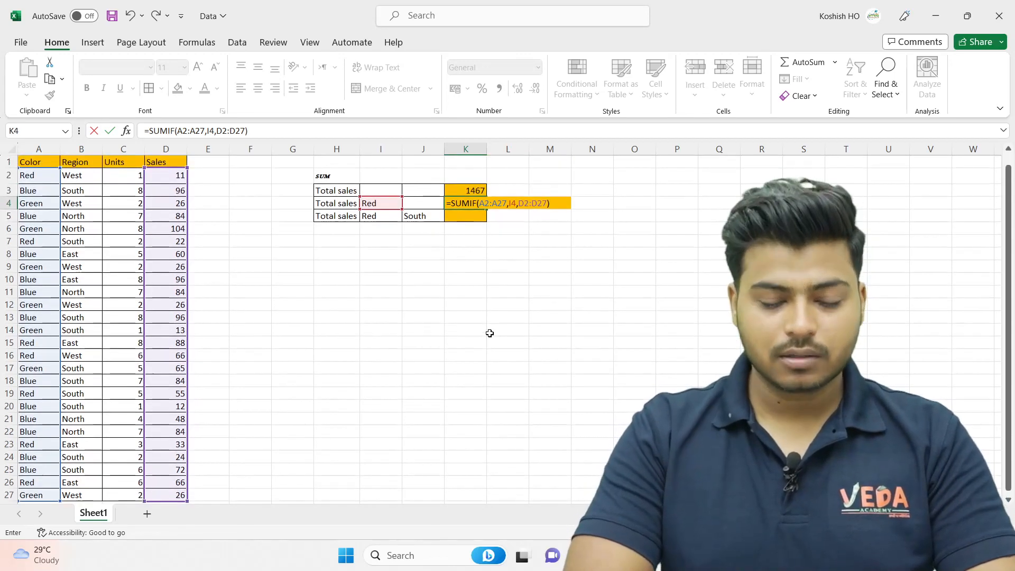
{"action": "key", "text": "Return"}
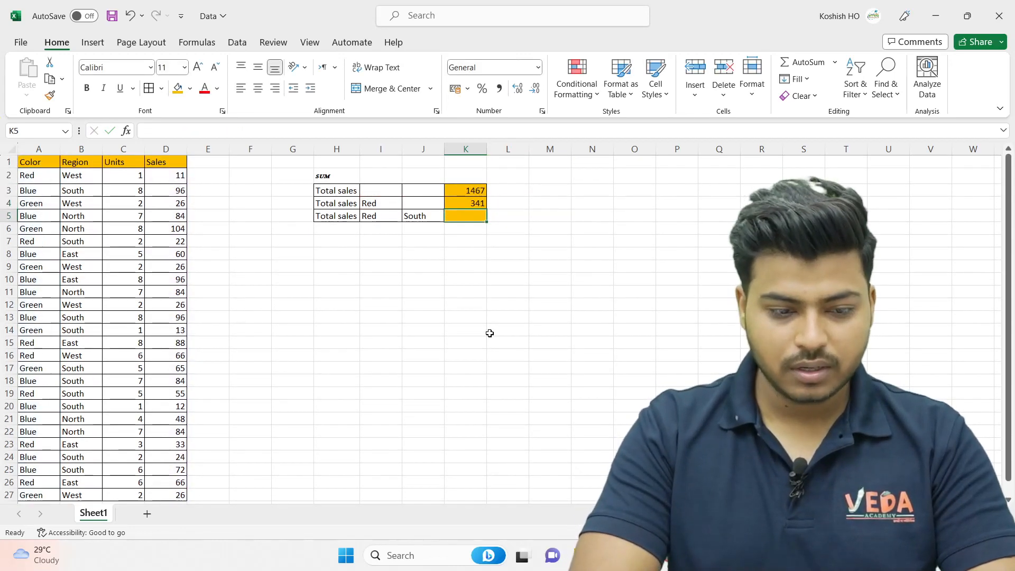
Change the color criterion in I4 to Blue
{"action": "left_click", "coordinate": [481, 201]}
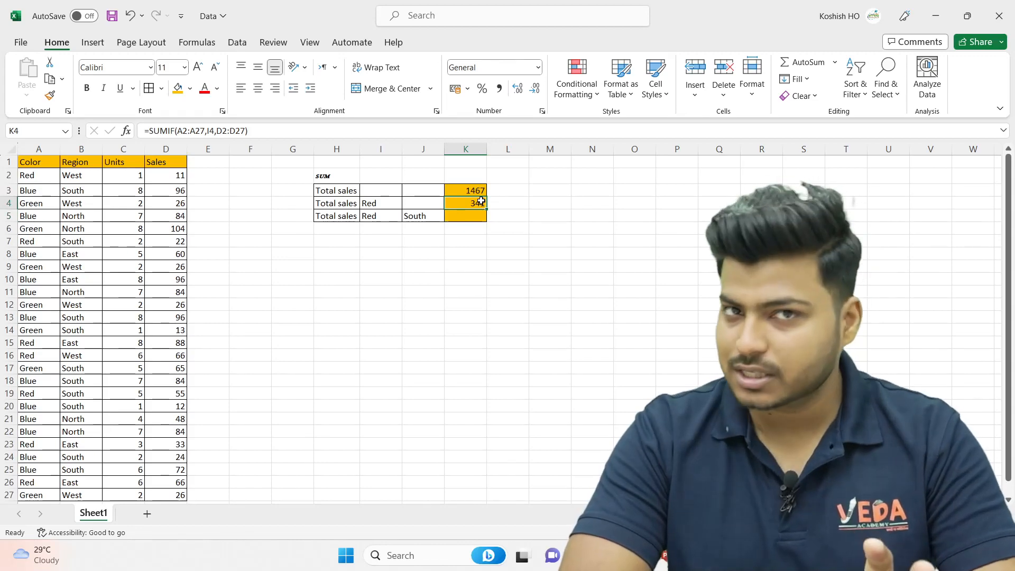
{"action": "left_click", "coordinate": [374, 205]}
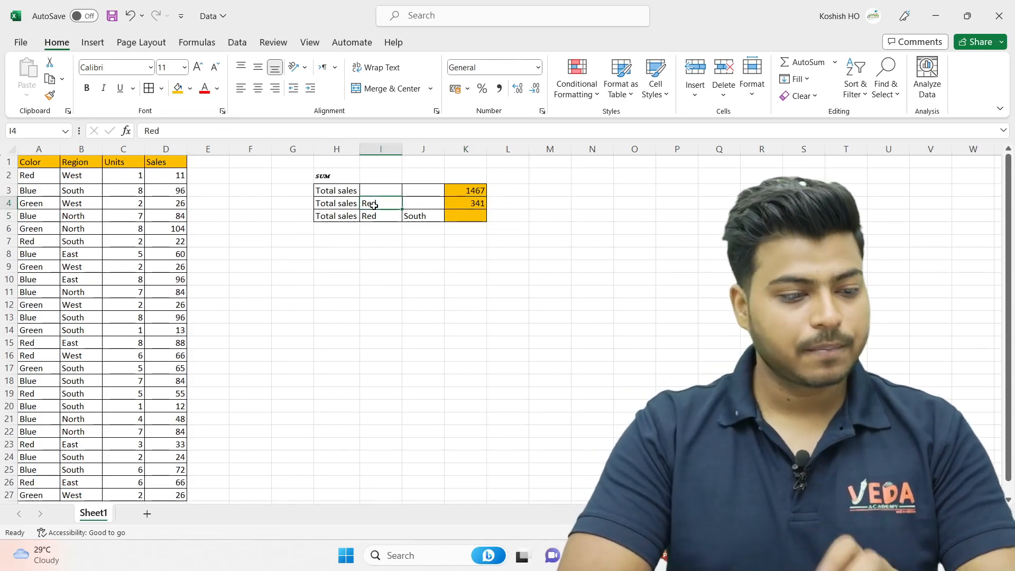
{"action": "type", "text": "Blue"}
{"action": "key", "text": "Return"}
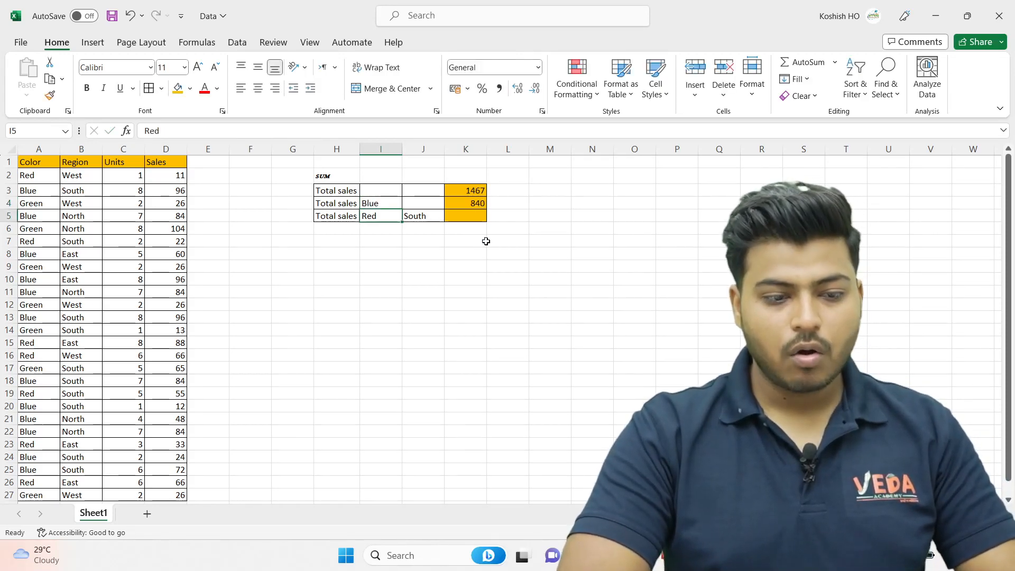
{"action": "left_click", "coordinate": [485, 241]}
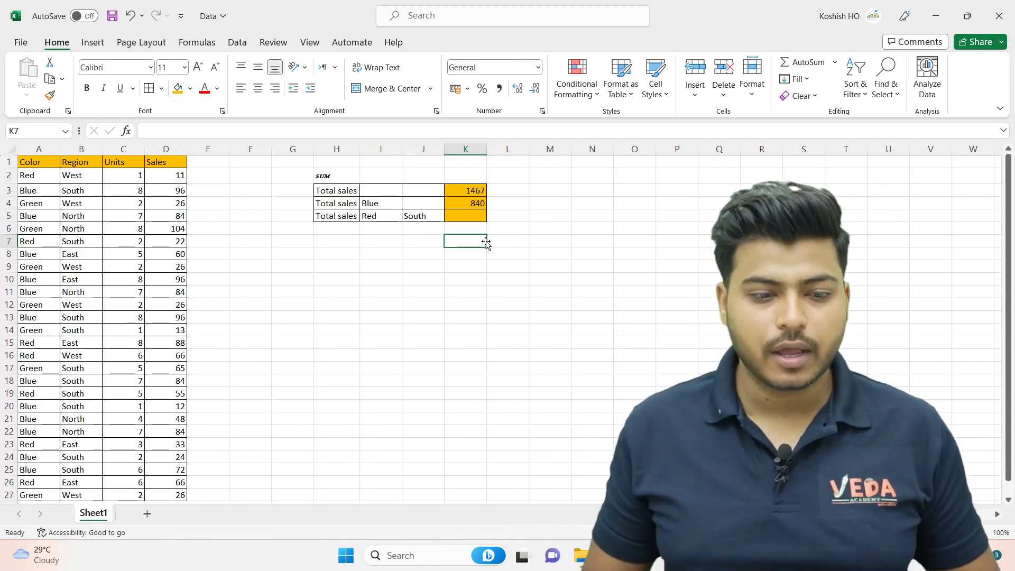
Examine how the SUMIF formula in K4 refers to criteria cell I4, and review the criteria in row 5
{"action": "left_click", "coordinate": [463, 203]}
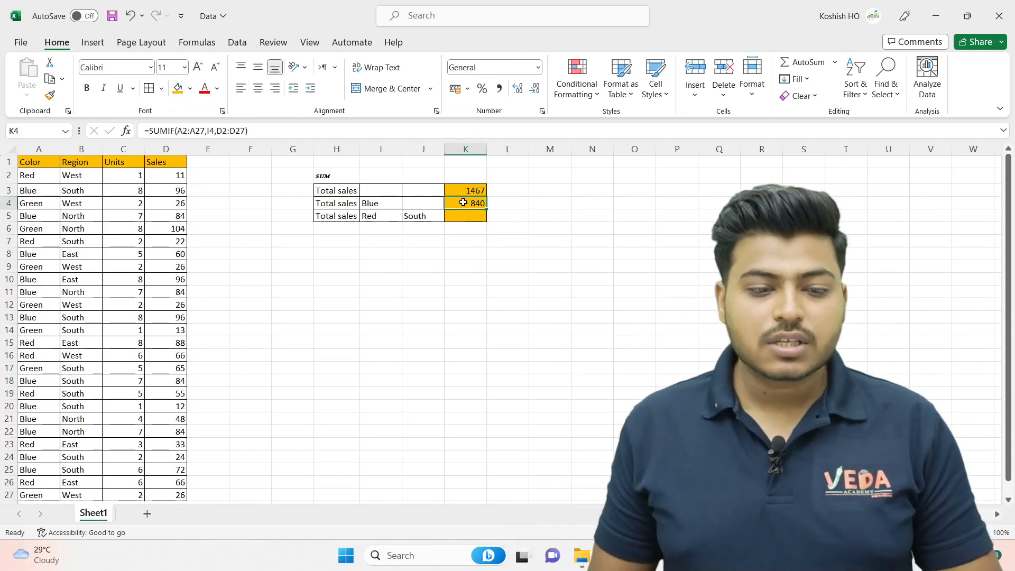
{"action": "double_click", "coordinate": [463, 203]}
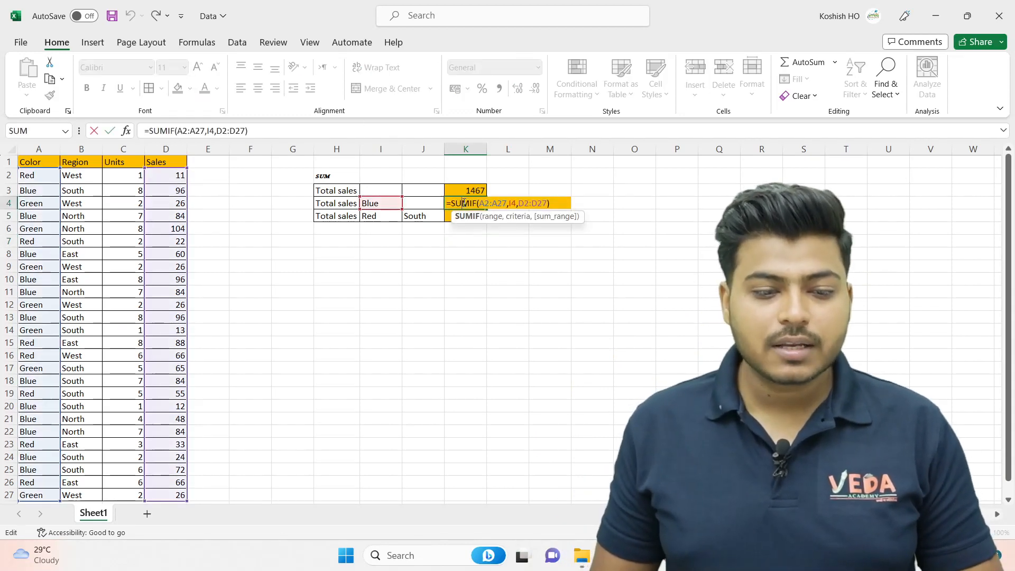
{"action": "double_click", "coordinate": [512, 203]}
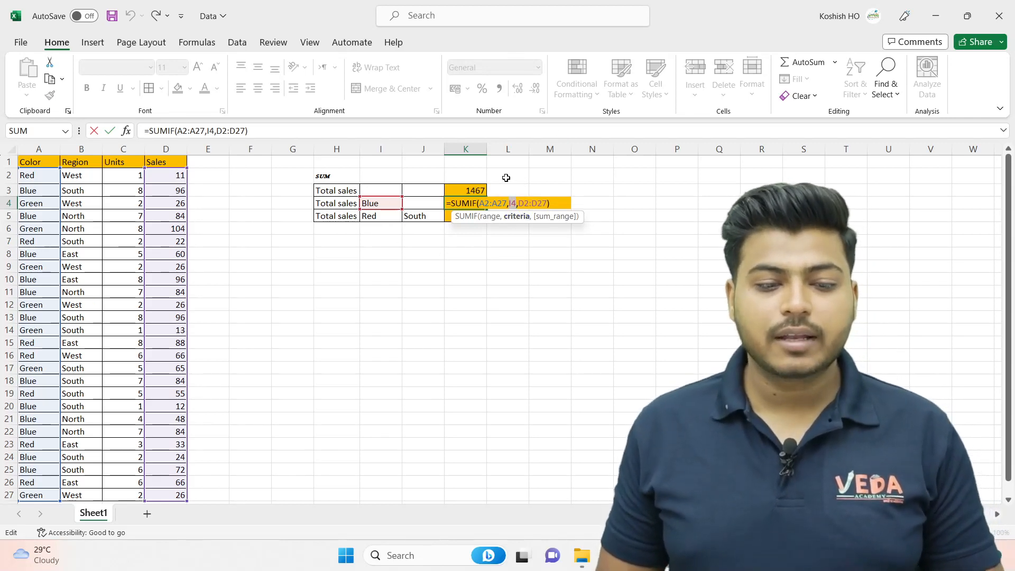
{"action": "key", "text": "ctrl+Return"}
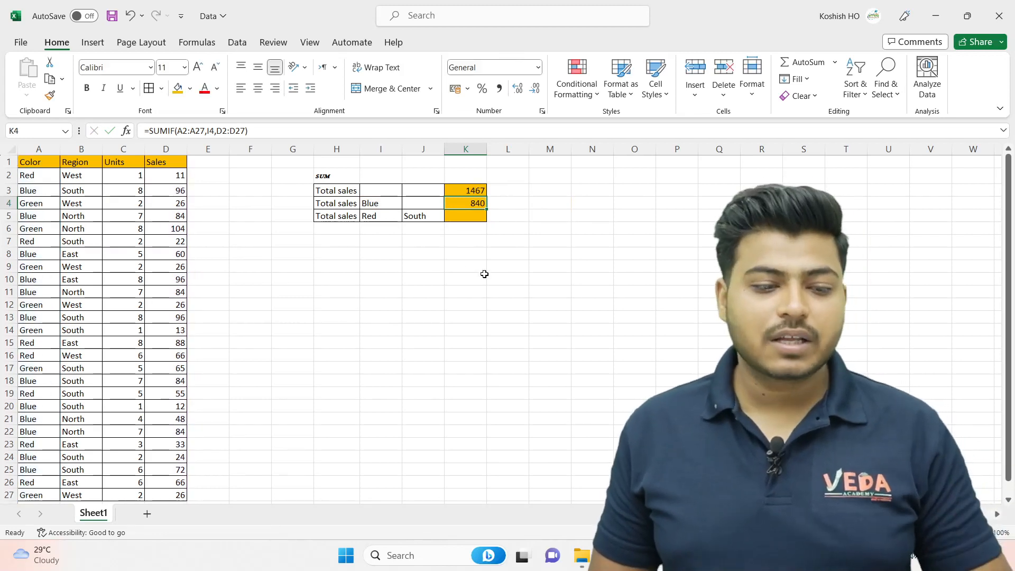
{"action": "left_click", "coordinate": [370, 202]}
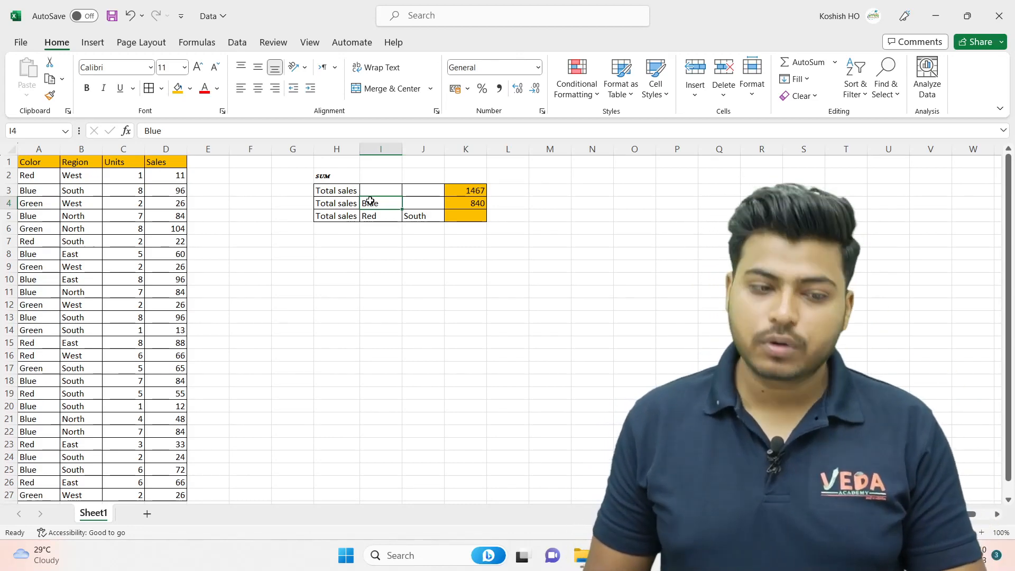
{"action": "left_click", "coordinate": [398, 227]}
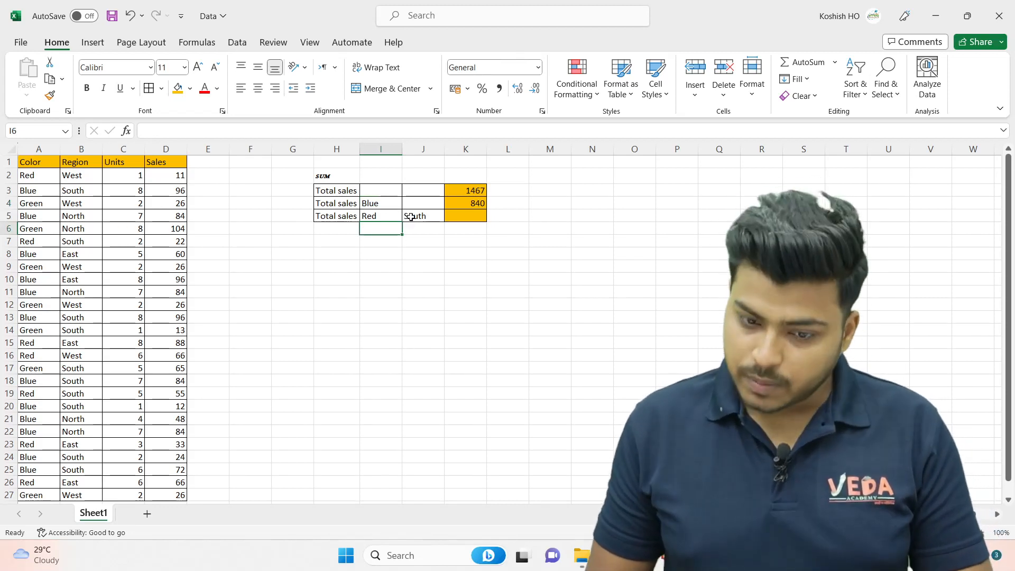
{"action": "left_click", "coordinate": [411, 217]}
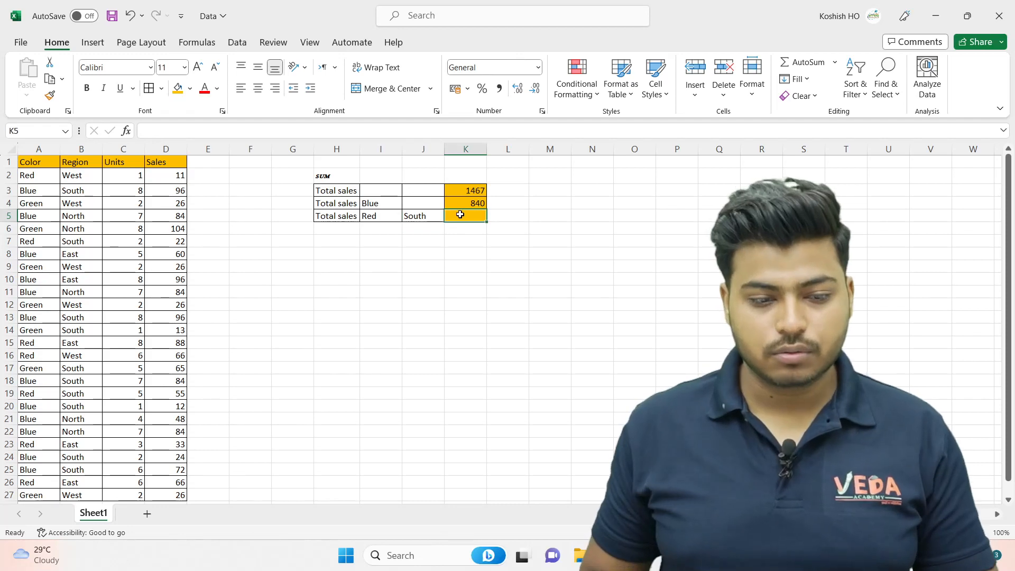
Start a SUMIFS formula in K5 with the Sales values D2:D27 as its sum range
{"action": "left_click", "coordinate": [460, 215]}
{"action": "type", "text": "="}
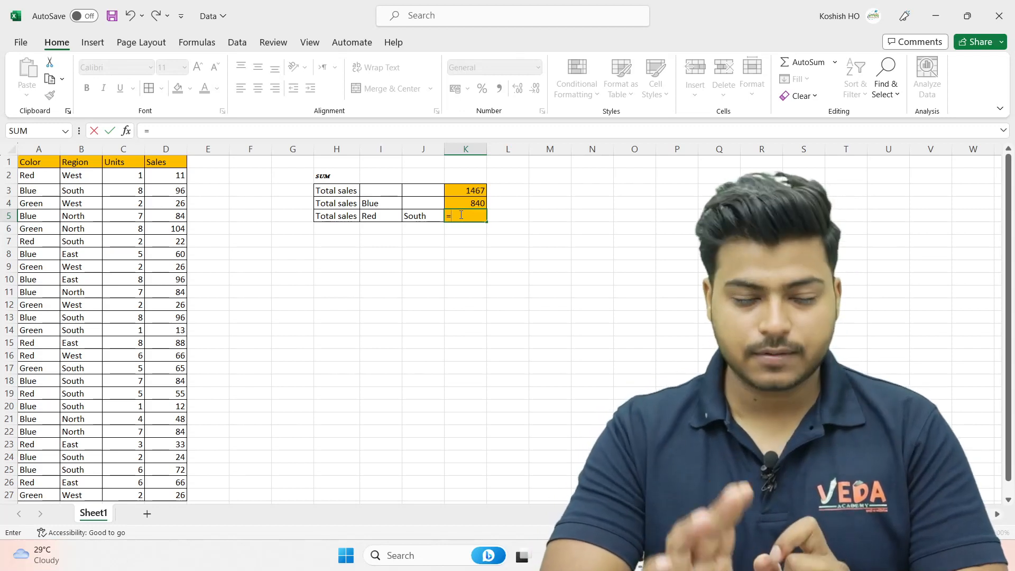
{"action": "type", "text": "sum"}
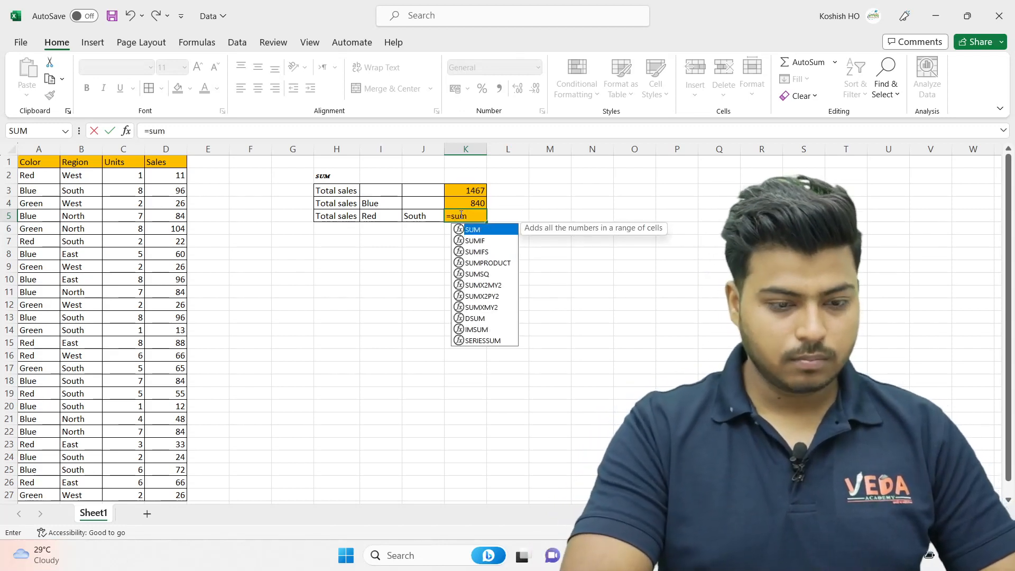
{"action": "type", "text": "ifs"}
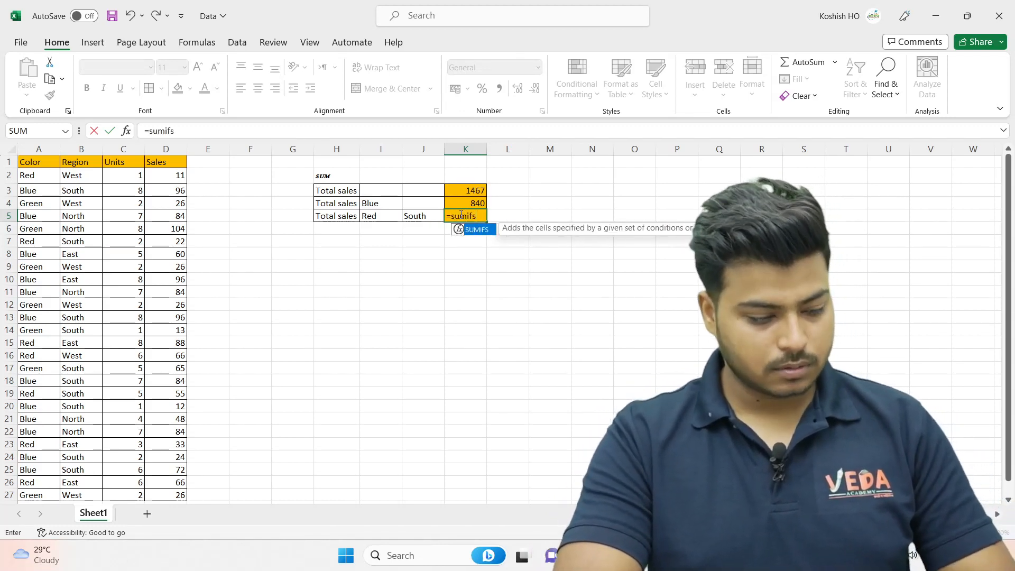
{"action": "key", "text": "Tab"}
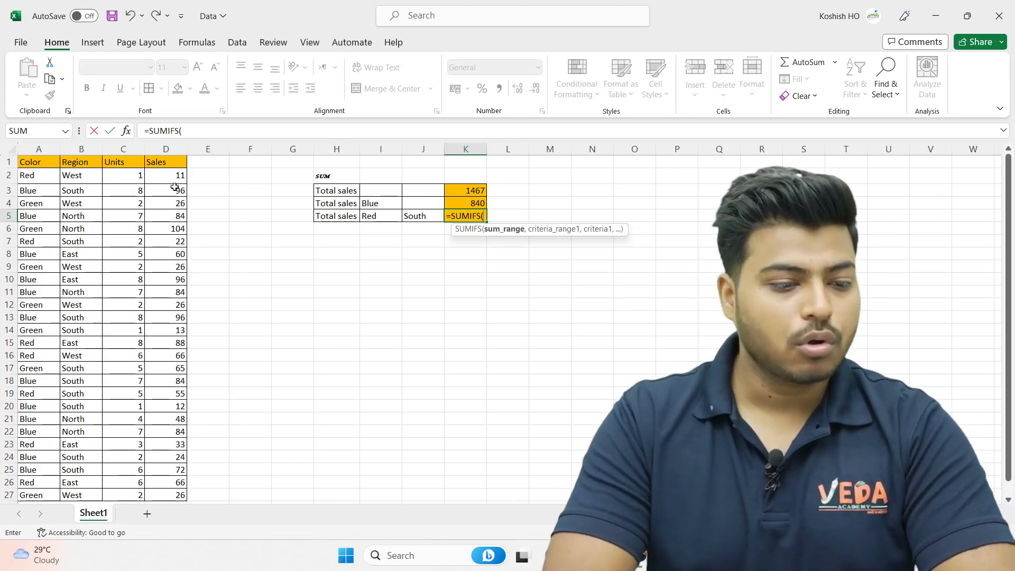
{"action": "left_click", "coordinate": [157, 174]}
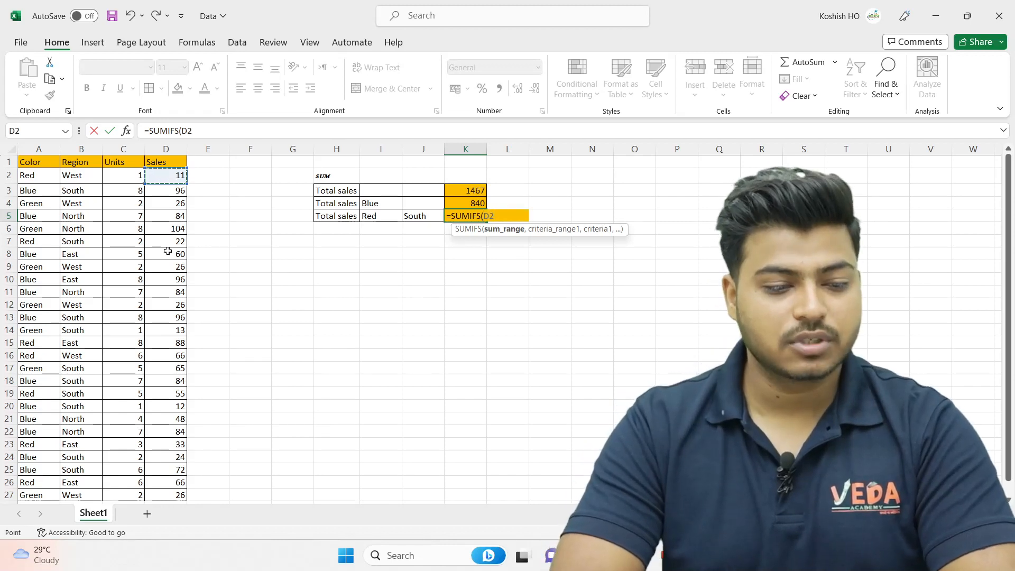
{"action": "key", "text": "shift+Down"}
{"action": "key", "text": "shift+Down"}
{"action": "key", "text": "shift+Down"}
{"action": "key", "text": "shift+Down"}
{"action": "key", "text": "shift+Down"}
{"action": "key", "text": "shift+Down"}
{"action": "key", "text": "shift+Down"}
{"action": "key", "text": "shift+Down"}
{"action": "key", "text": "shift+Down"}
{"action": "key", "text": "shift+Down"}
{"action": "key", "text": "shift+Down"}
{"action": "key", "text": "shift+Down"}
{"action": "key", "text": "shift+Down"}
{"action": "key", "text": "shift+Down"}
{"action": "key", "text": "shift+Down"}
{"action": "key", "text": "shift+Down"}
{"action": "key", "text": "shift+Down"}
{"action": "key", "text": "shift+Down"}
{"action": "key", "text": "shift+Down"}
{"action": "key", "text": "shift+Down"}
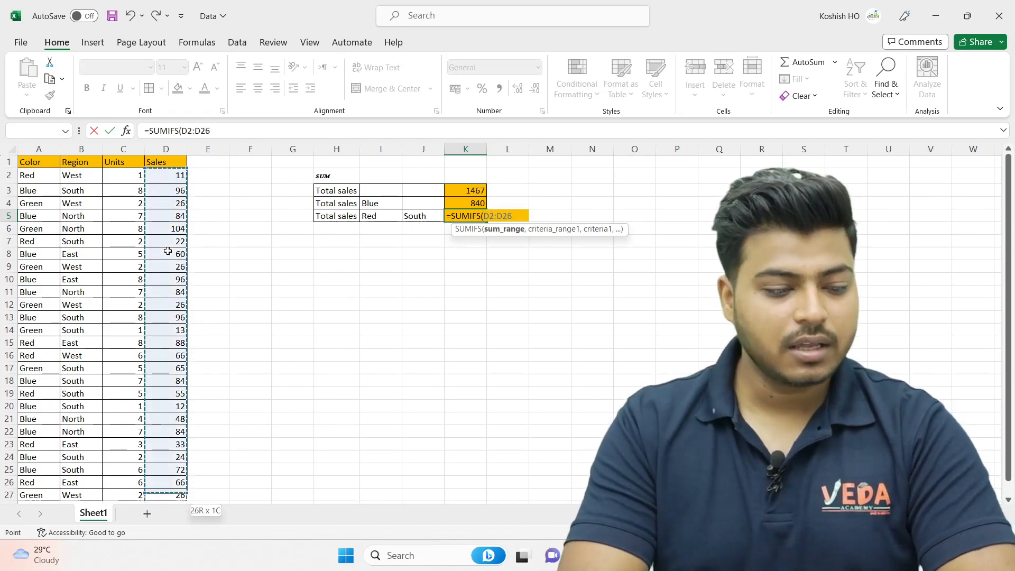
{"action": "key", "text": "shift+Up"}
{"action": "key", "text": "shift+Up"}
{"action": "key", "text": "shift+Up"}
{"action": "key", "text": "shift+Up"}
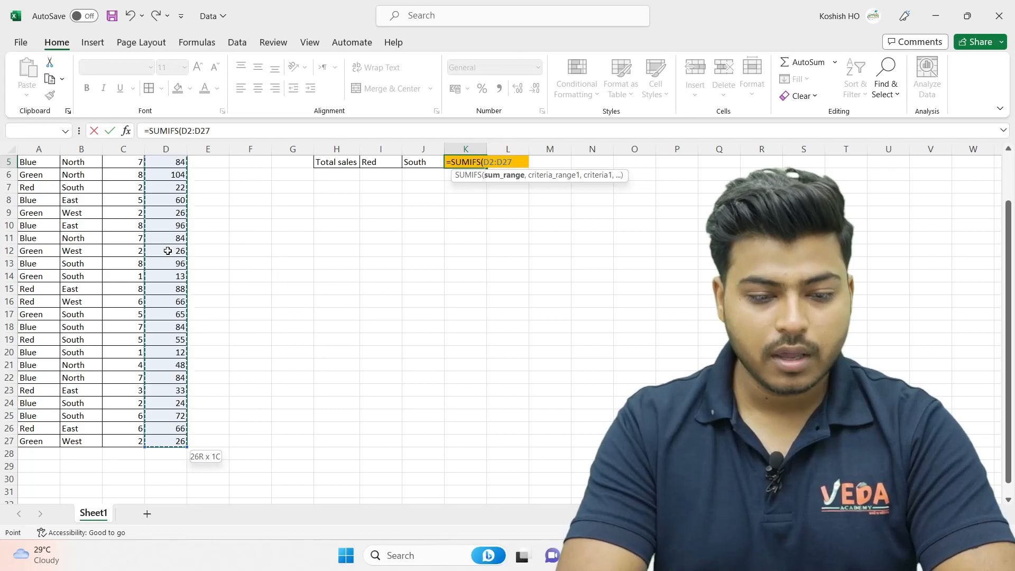
{"action": "type", "text": ","}
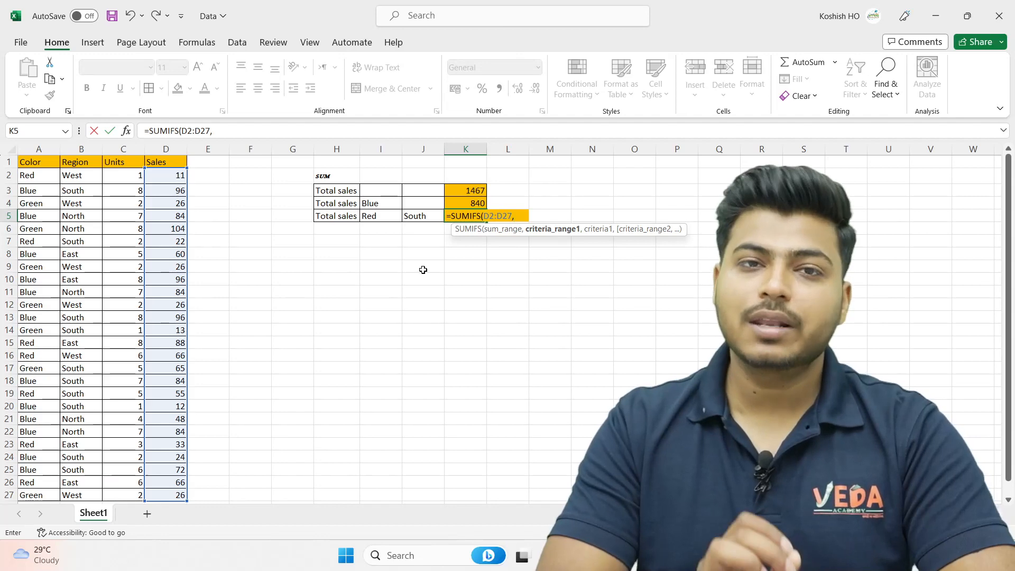
Add the Color entries A2:A27 as the first criteria range of the K5 formula, with I5 as its criterion
{"action": "left_click", "coordinate": [46, 173]}
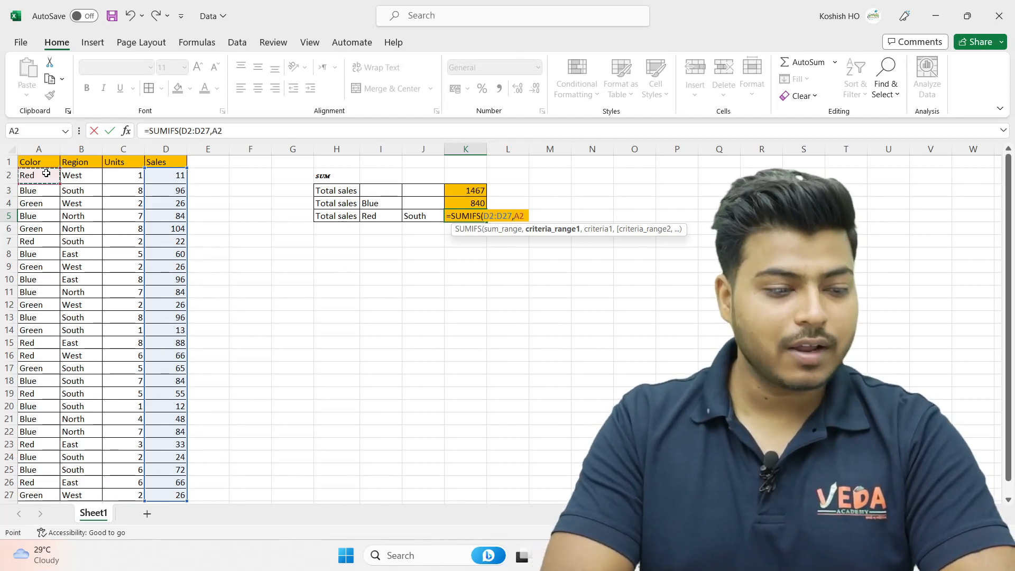
{"action": "left_click_drag", "start_coordinate": [46, 174], "coordinate": [46, 470]}
{"action": "type", "text": ","}
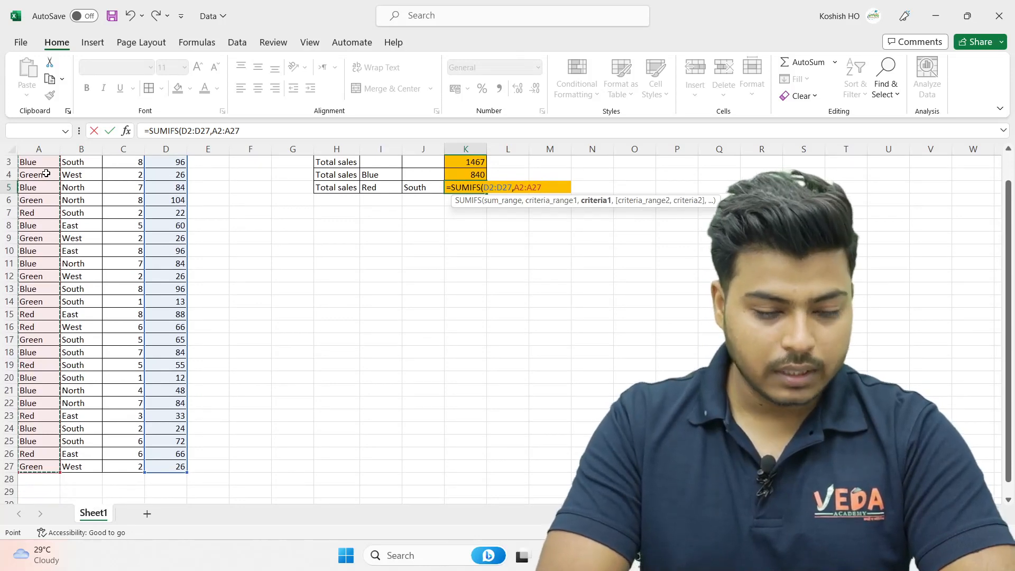
{"action": "scroll", "coordinate": [268, 203], "scroll_direction": "up", "scroll_amount": 1}
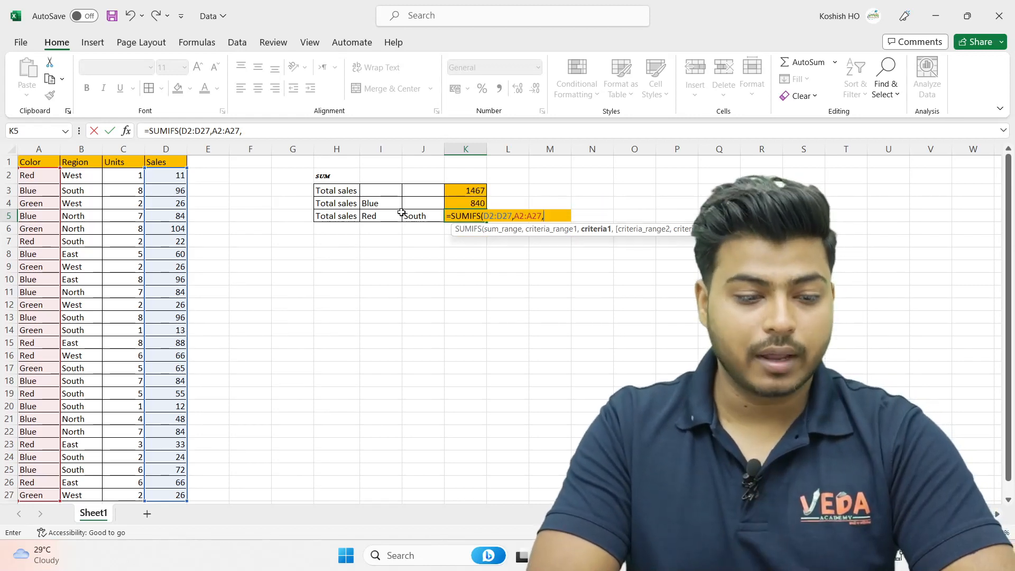
{"action": "left_click", "coordinate": [371, 217]}
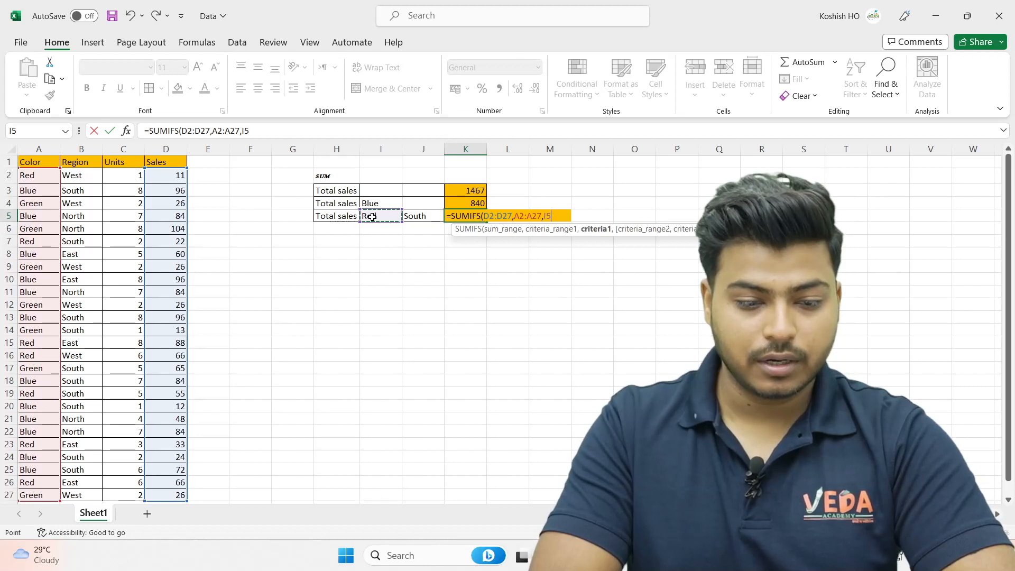
{"action": "type", "text": ","}
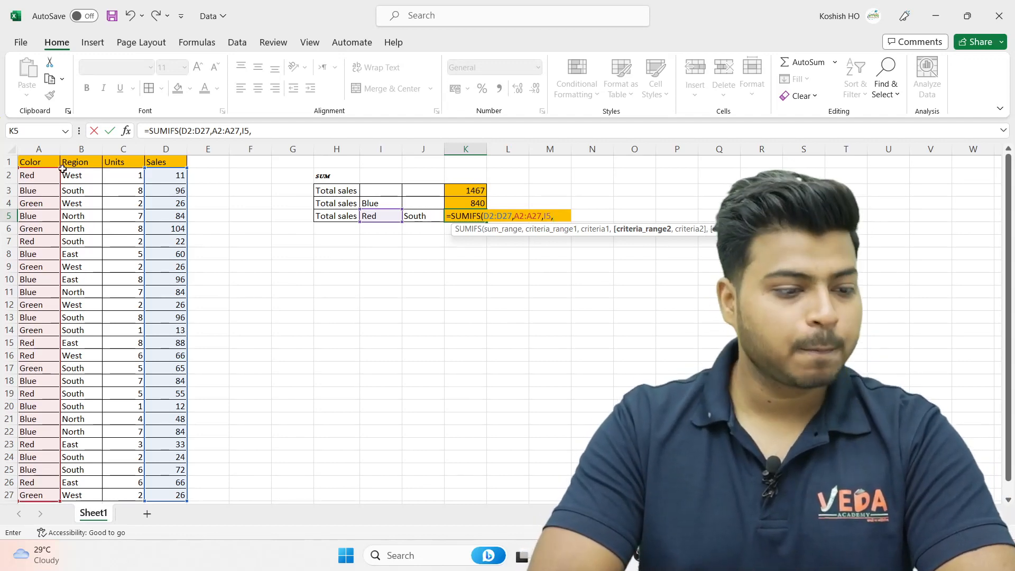
Complete the K5 SUMIFS formula with the Region entries B2:B27 as second criteria range and J5 as its criterion
{"action": "left_click_drag", "start_coordinate": [73, 174], "coordinate": [83, 456]}
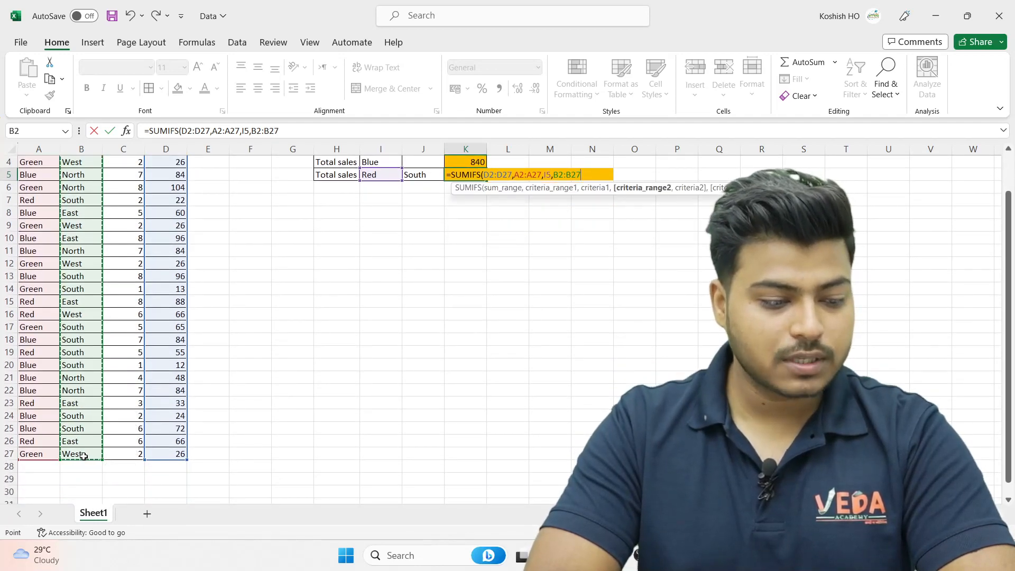
{"action": "type", "text": ","}
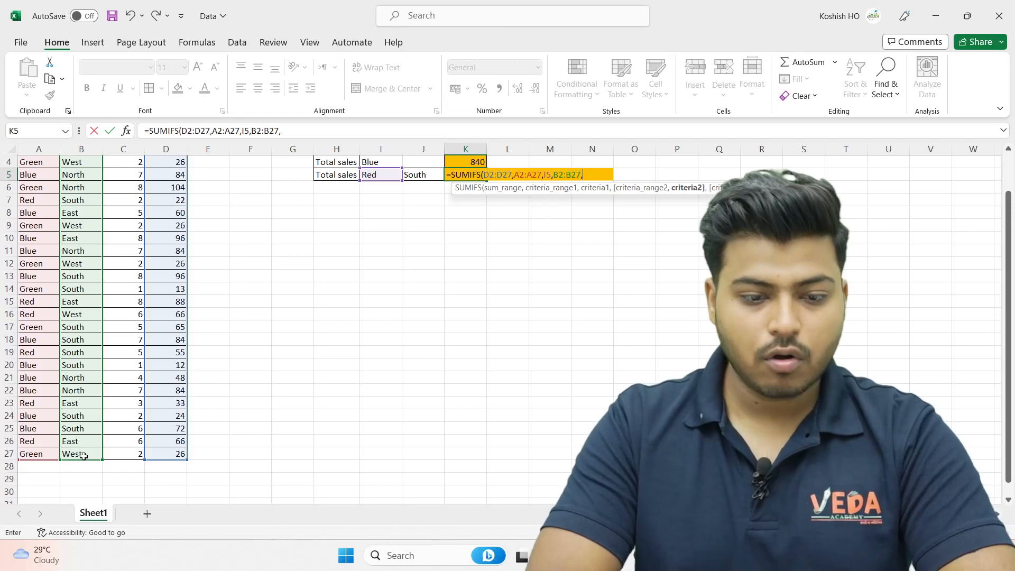
{"action": "scroll", "coordinate": [459, 380], "scroll_direction": "up", "scroll_amount": 1}
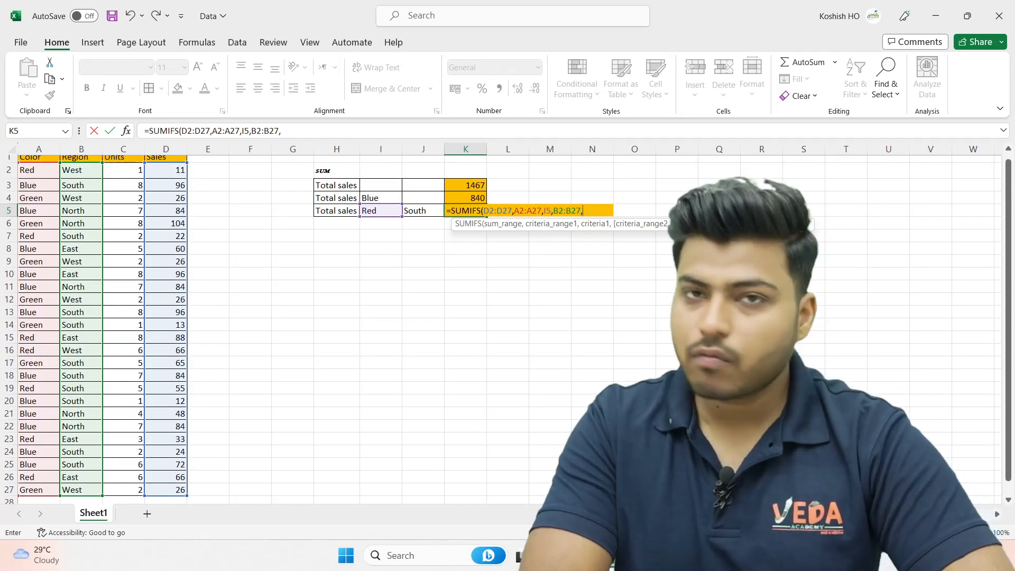
{"action": "left_click", "coordinate": [429, 211]}
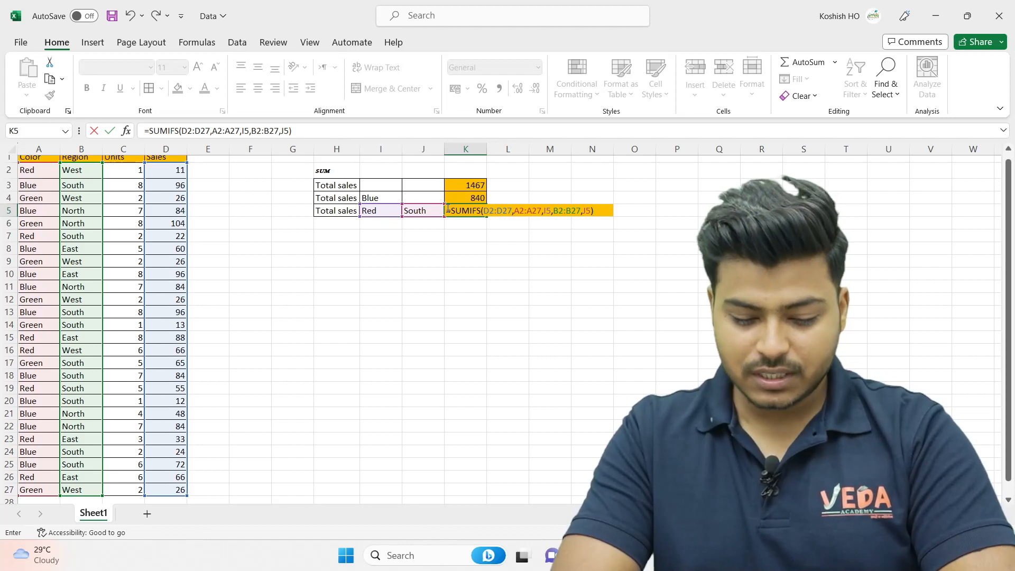
{"action": "key", "text": "ctrl+Return"}
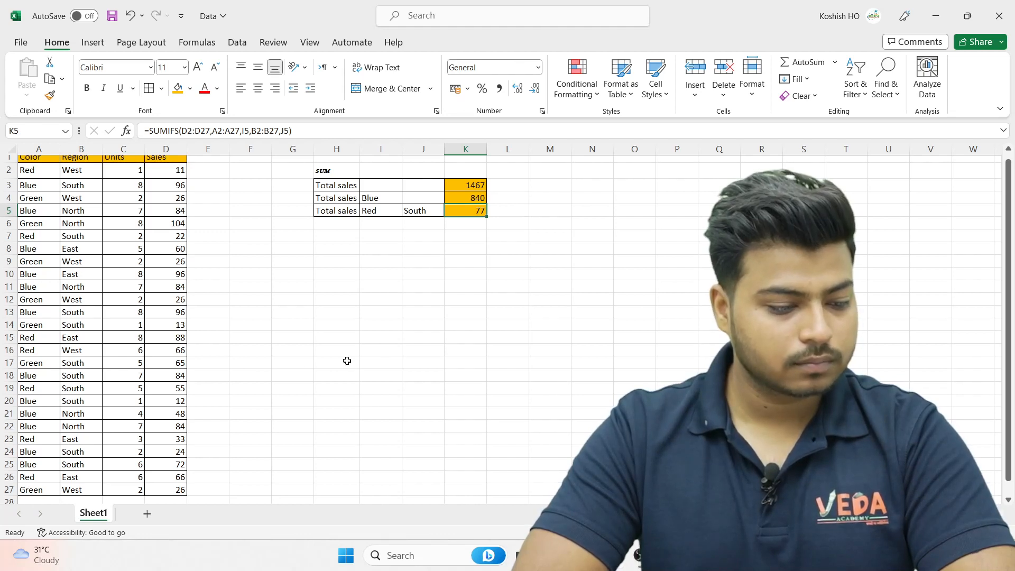
Check the Red South total by entering the formula =22+55 in empty cell J13
{"action": "left_click", "coordinate": [439, 312]}
{"action": "type", "text": "="}
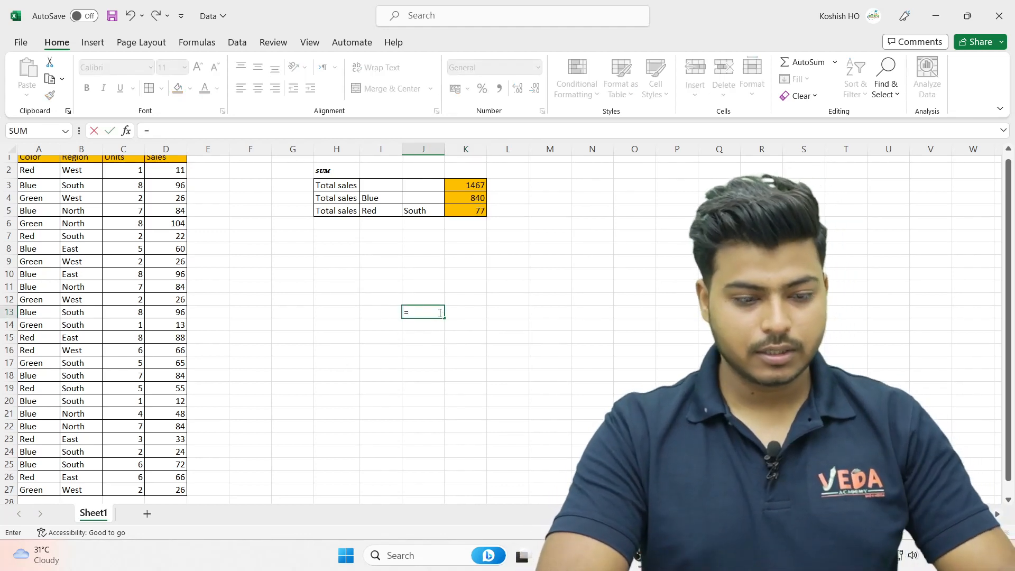
{"action": "type", "text": "22"}
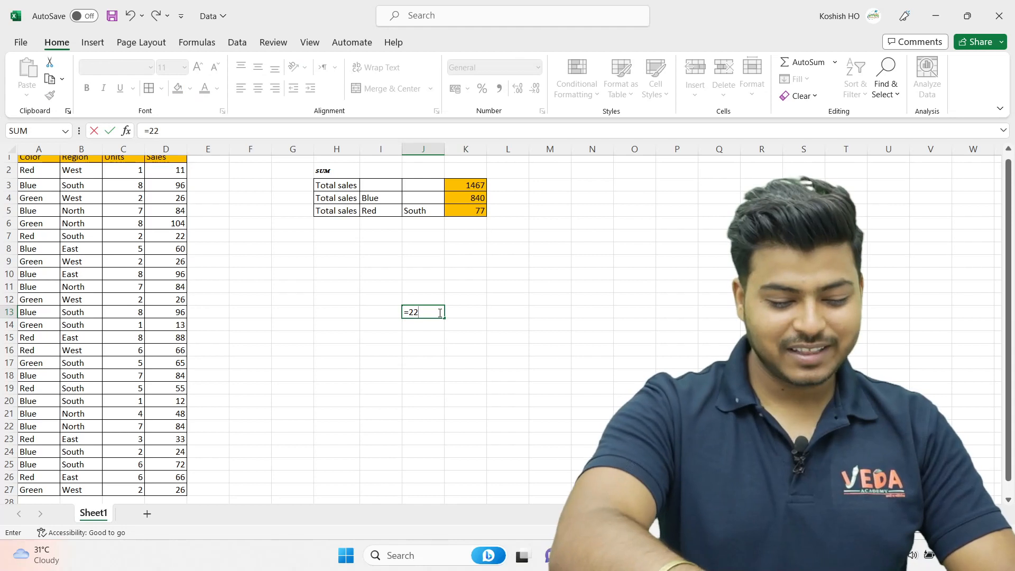
{"action": "type", "text": "+"}
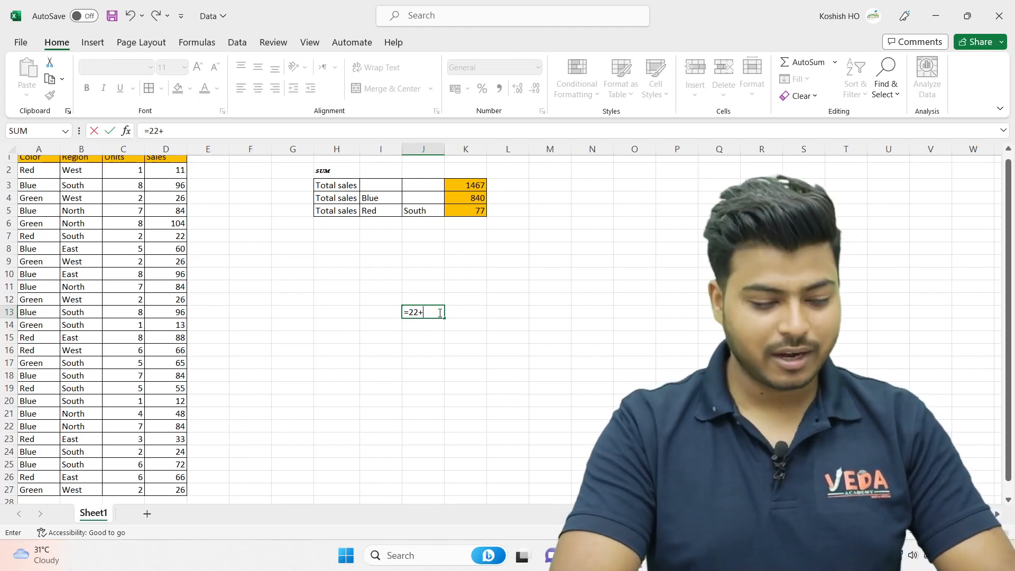
{"action": "type", "text": "55"}
{"action": "key", "text": "Return"}
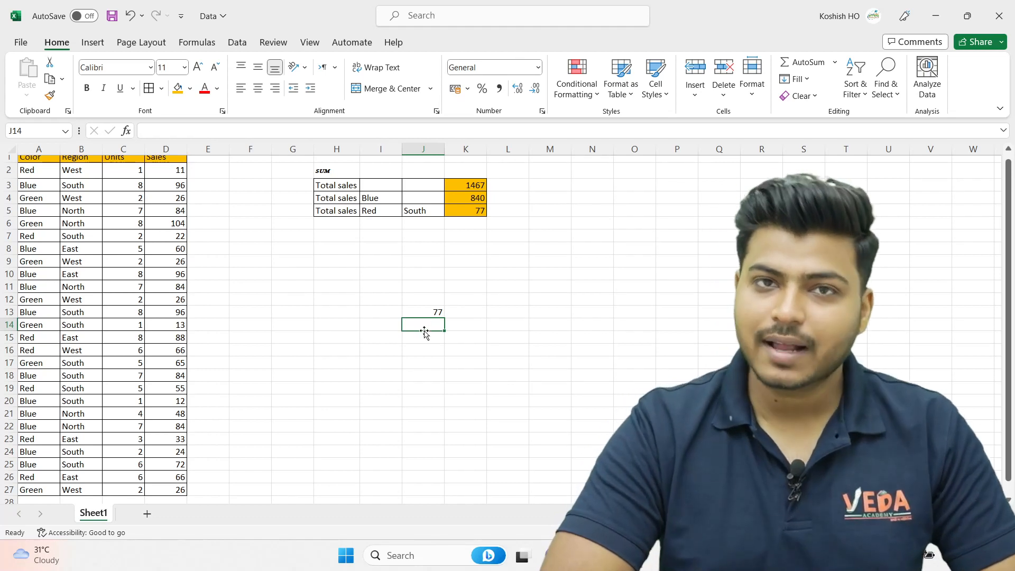
Clear the check formula from J13
{"action": "left_click", "coordinate": [430, 311]}
{"action": "key", "text": "Delete"}
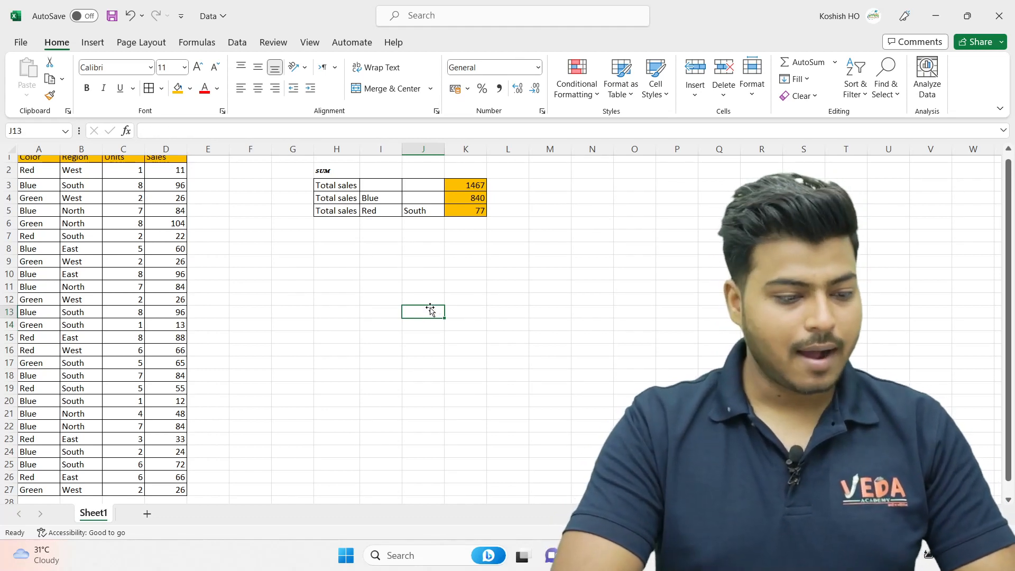
{"action": "left_click", "coordinate": [478, 285]}
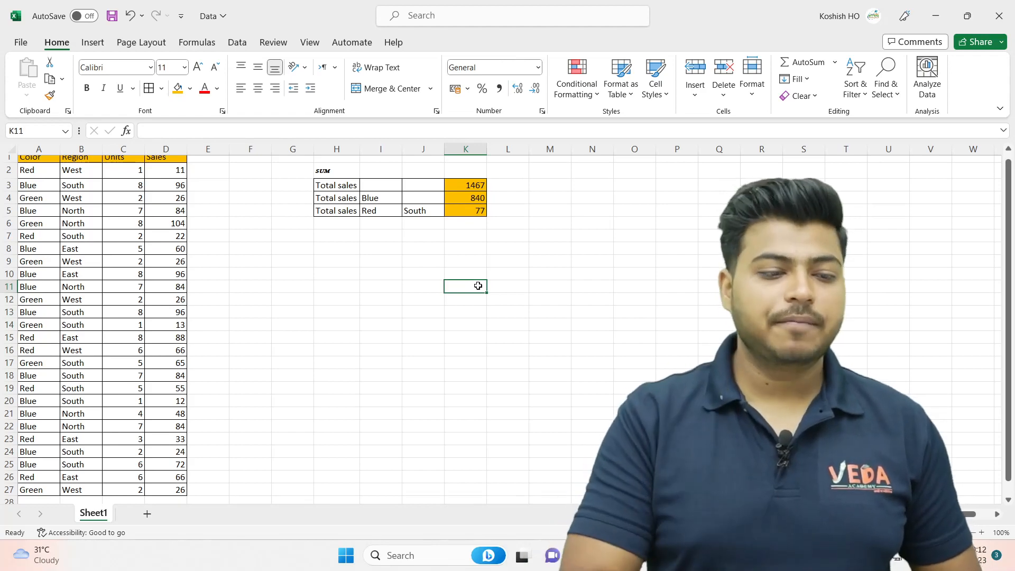
Change the region criterion in J5 to West
{"action": "scroll", "coordinate": [467, 263], "scroll_direction": "up", "scroll_amount": 1}
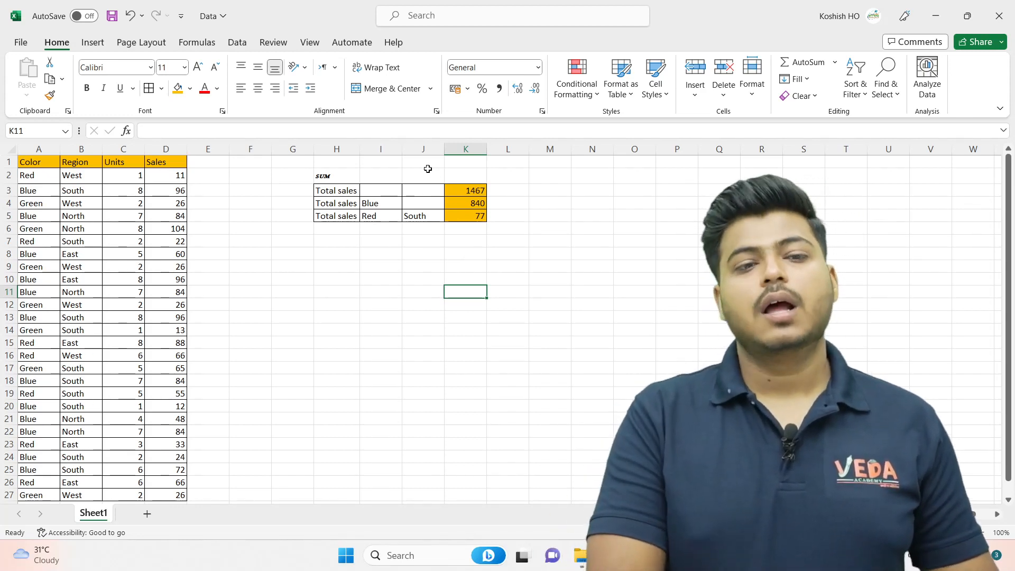
{"action": "left_click", "coordinate": [428, 214]}
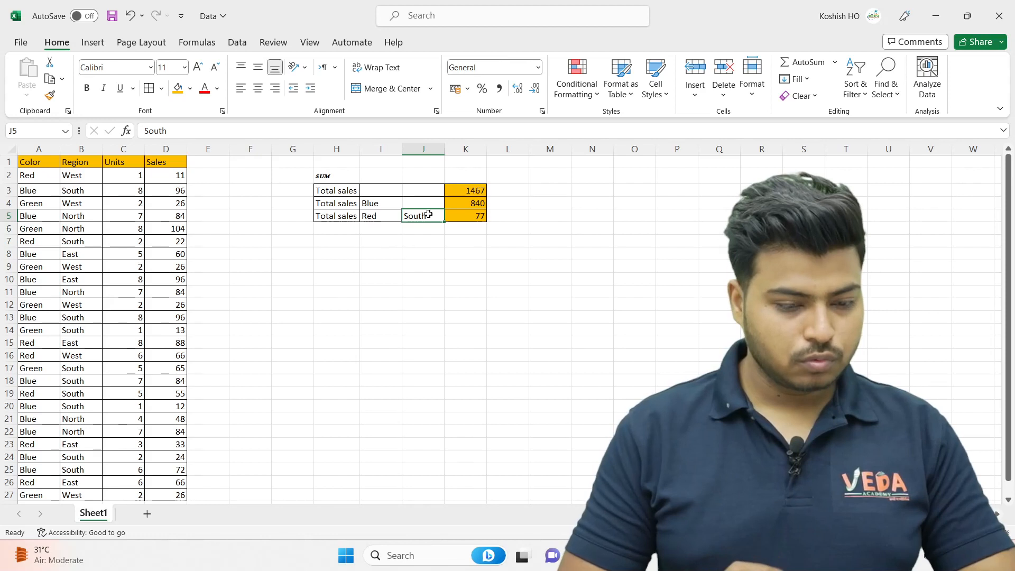
{"action": "type", "text": "West"}
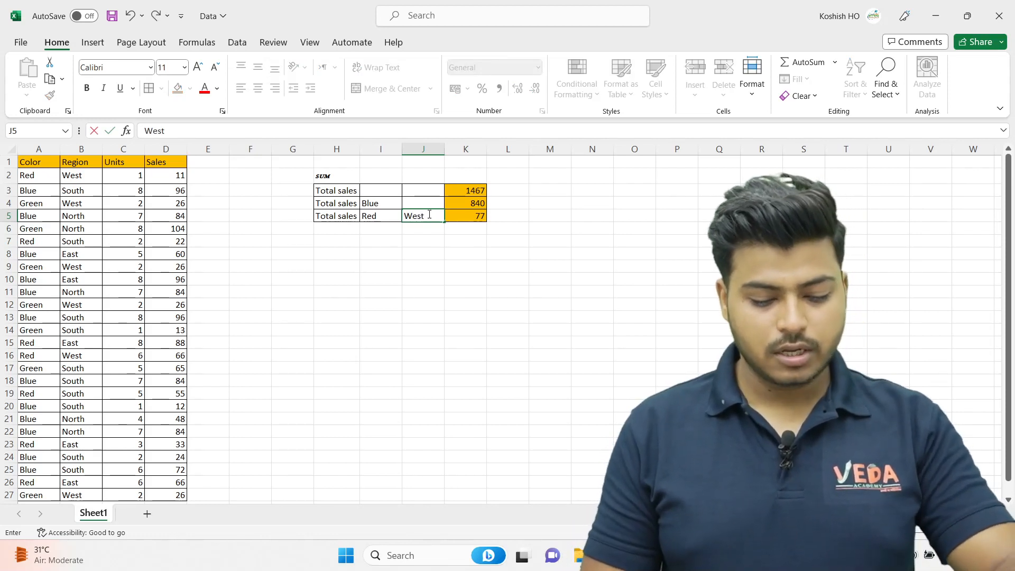
{"action": "key", "text": "Return"}
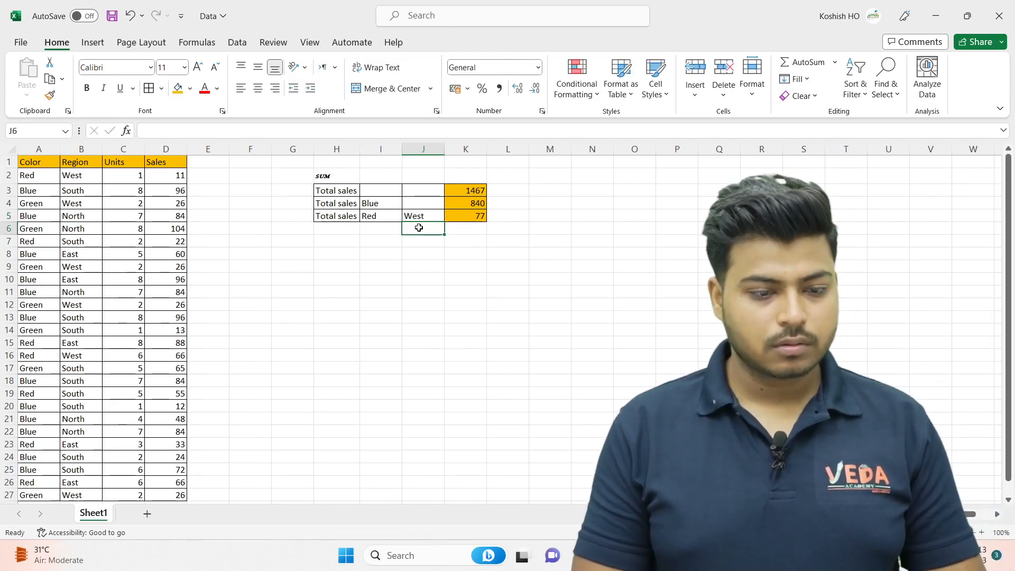
Replace the region criterion in J5 with North
{"action": "left_click", "coordinate": [418, 215]}
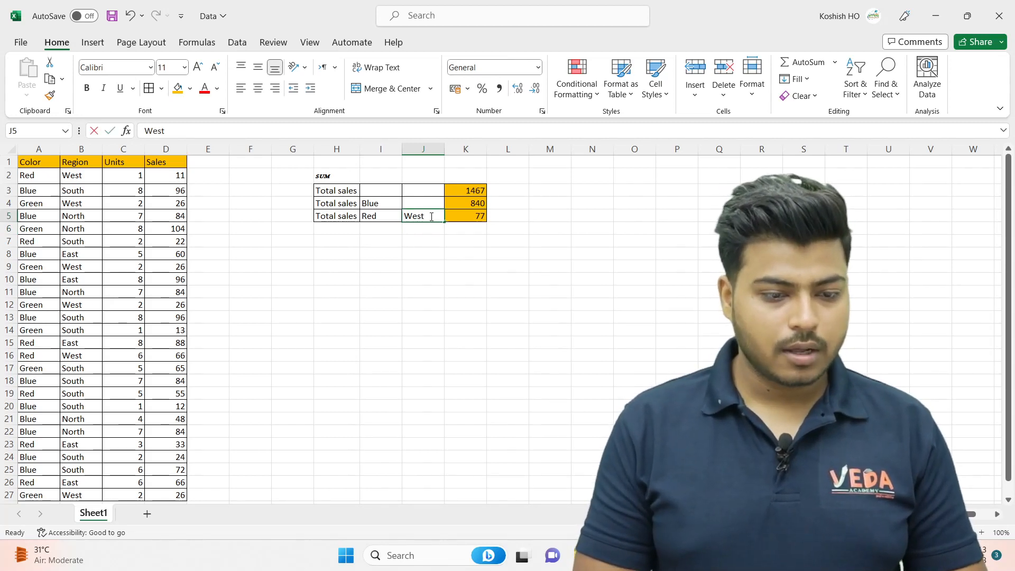
{"action": "double_click", "coordinate": [431, 216]}
{"action": "key", "text": "BackSpace"}
{"action": "key", "text": "BackSpace"}
{"action": "key", "text": "BackSpace"}
{"action": "key", "text": "BackSpace"}
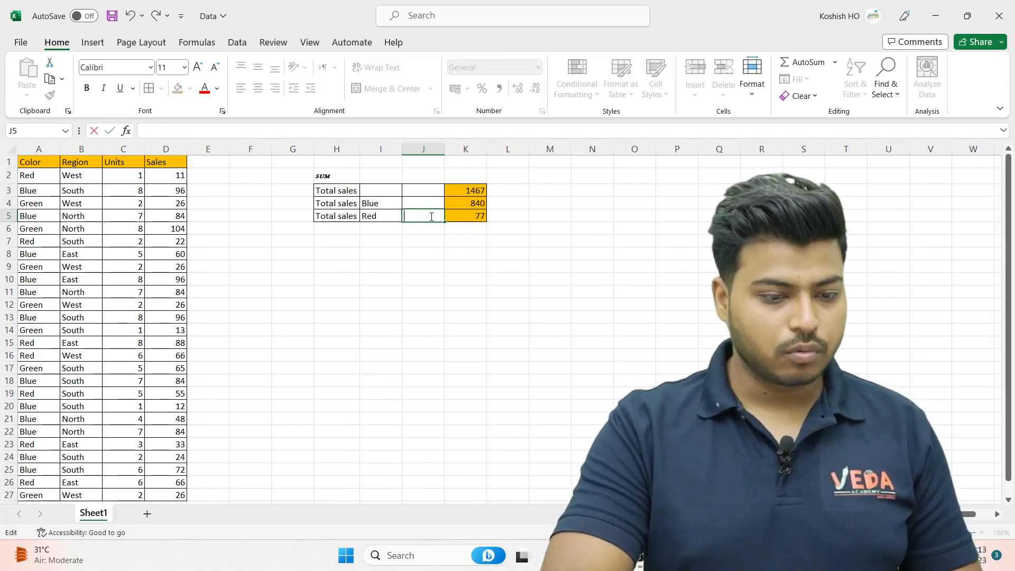
{"action": "type", "text": "North"}
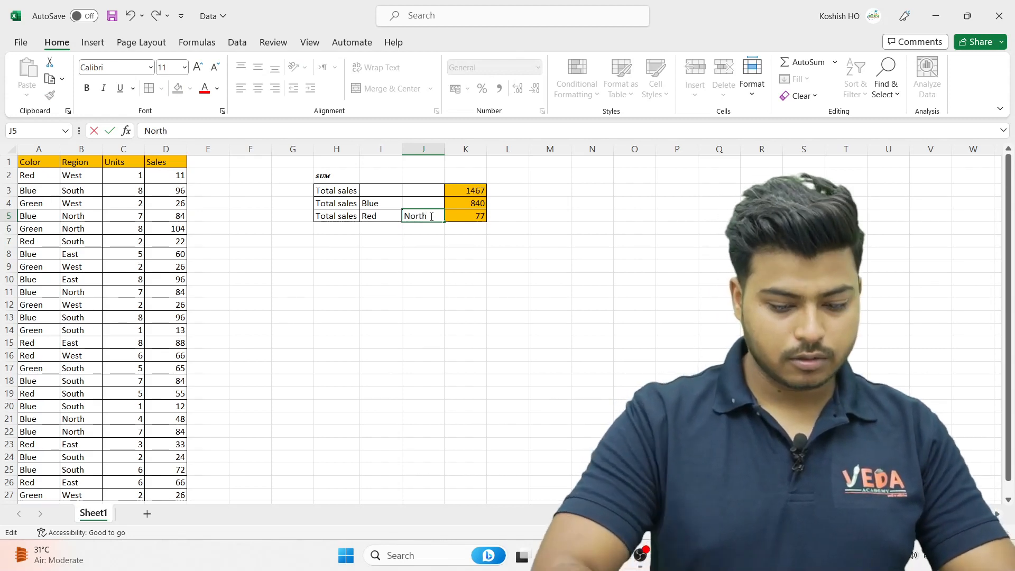
{"action": "key", "text": "Return"}
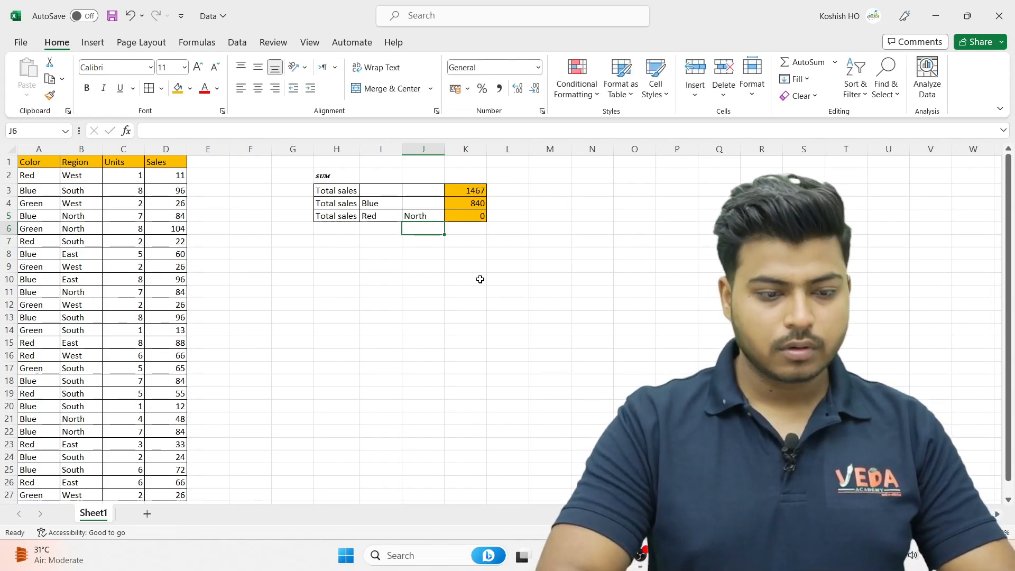
Clear the region criterion in J5 and set it to East
{"action": "left_click", "coordinate": [431, 215]}
{"action": "key", "text": "Delete"}
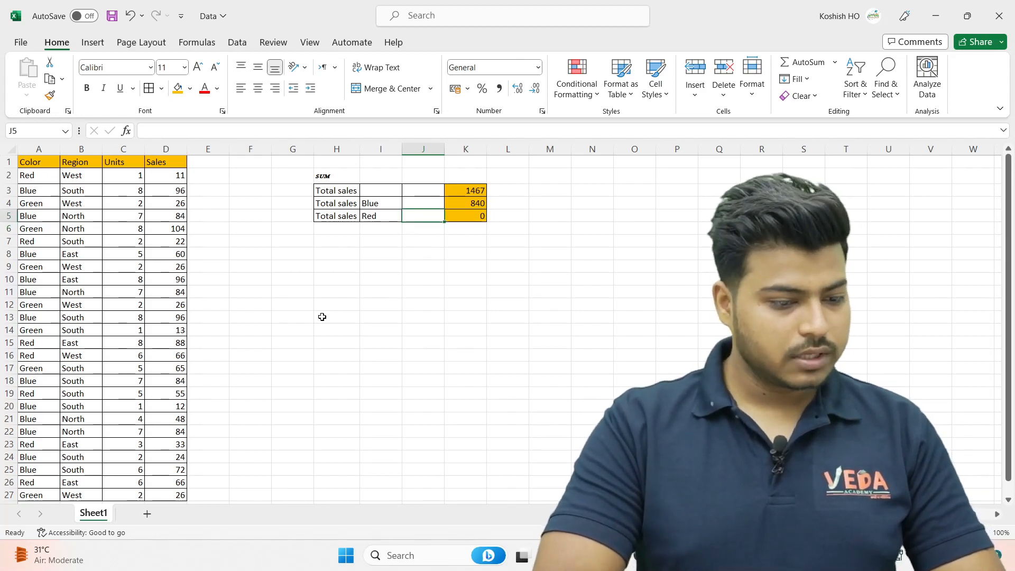
{"action": "type", "text": "Eas"}
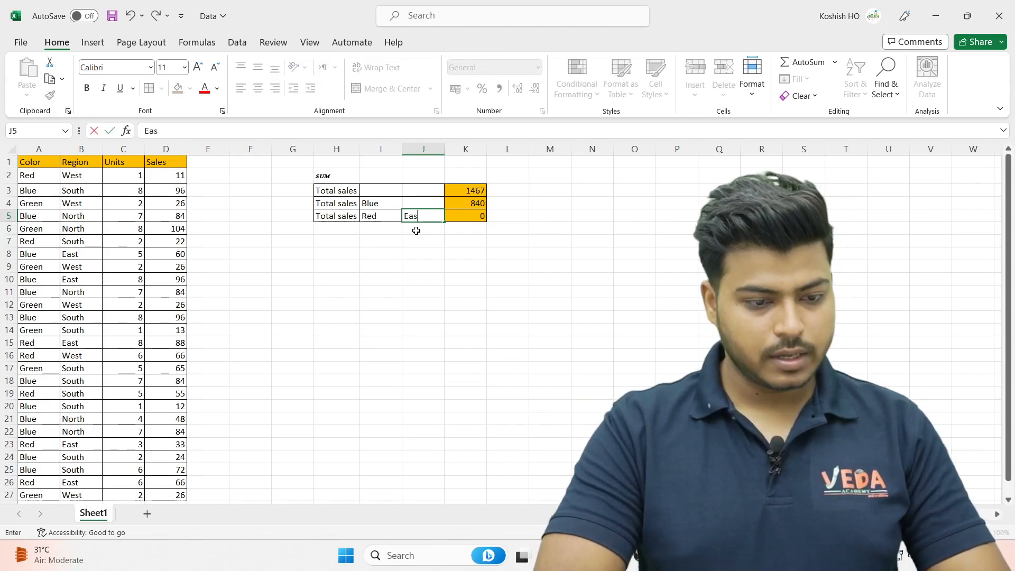
{"action": "type", "text": "t"}
{"action": "key", "text": "Return"}
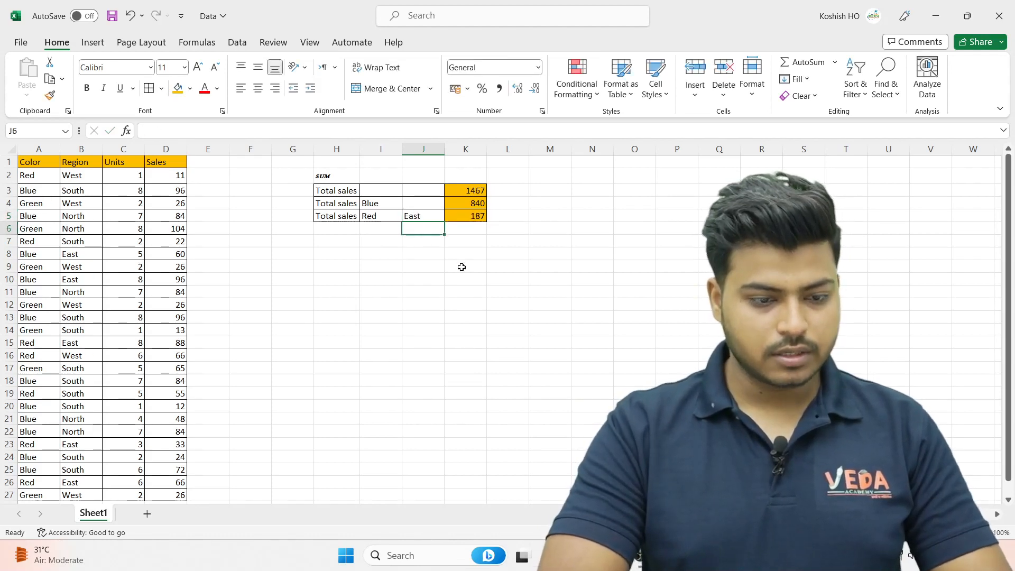